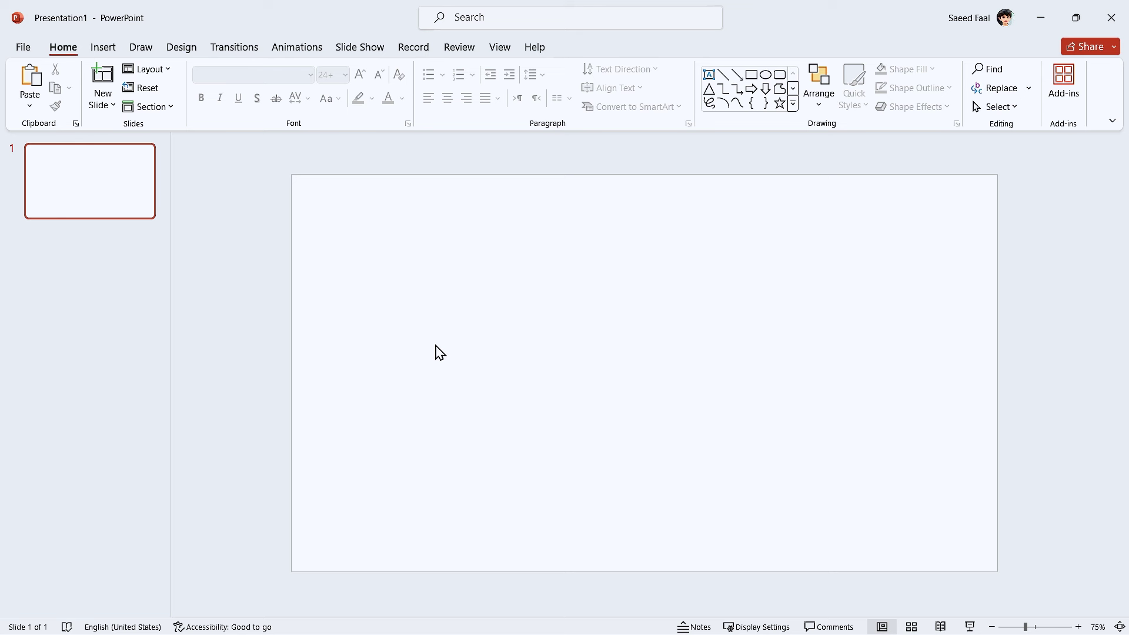
Step: Fill the slide background with the solid blue standard colour
right_click(415, 258)
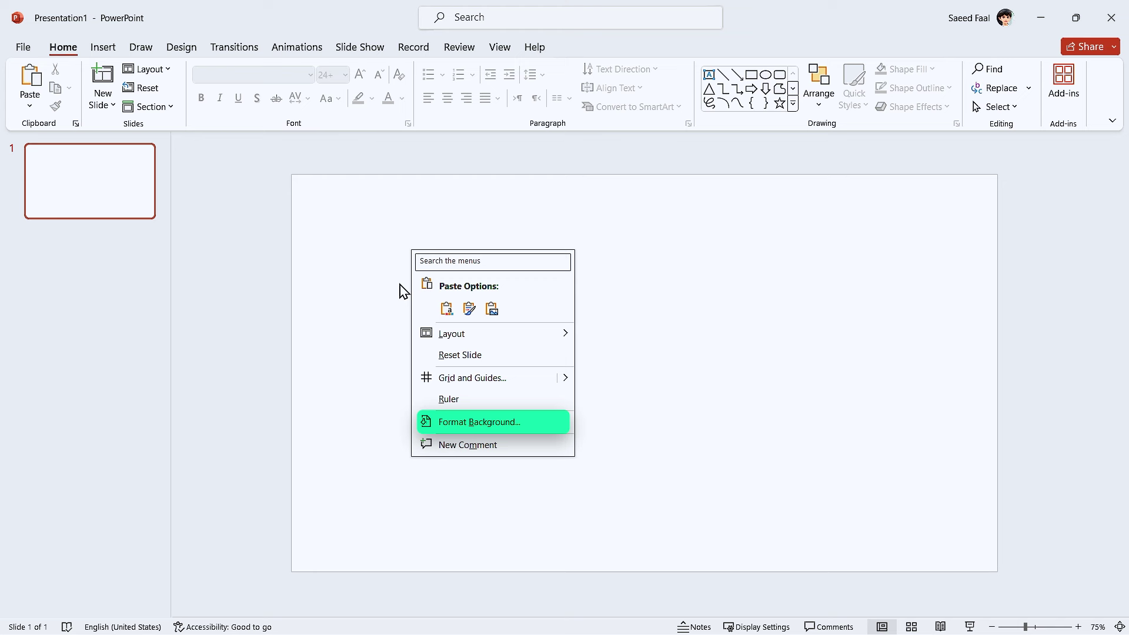
click(456, 424)
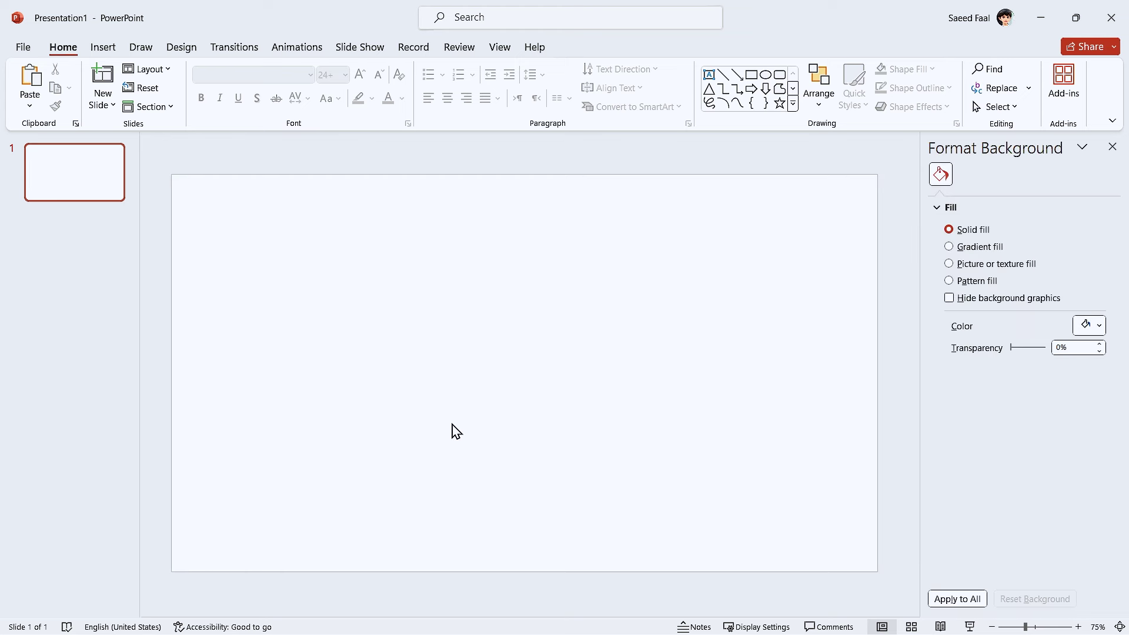
click(1076, 334)
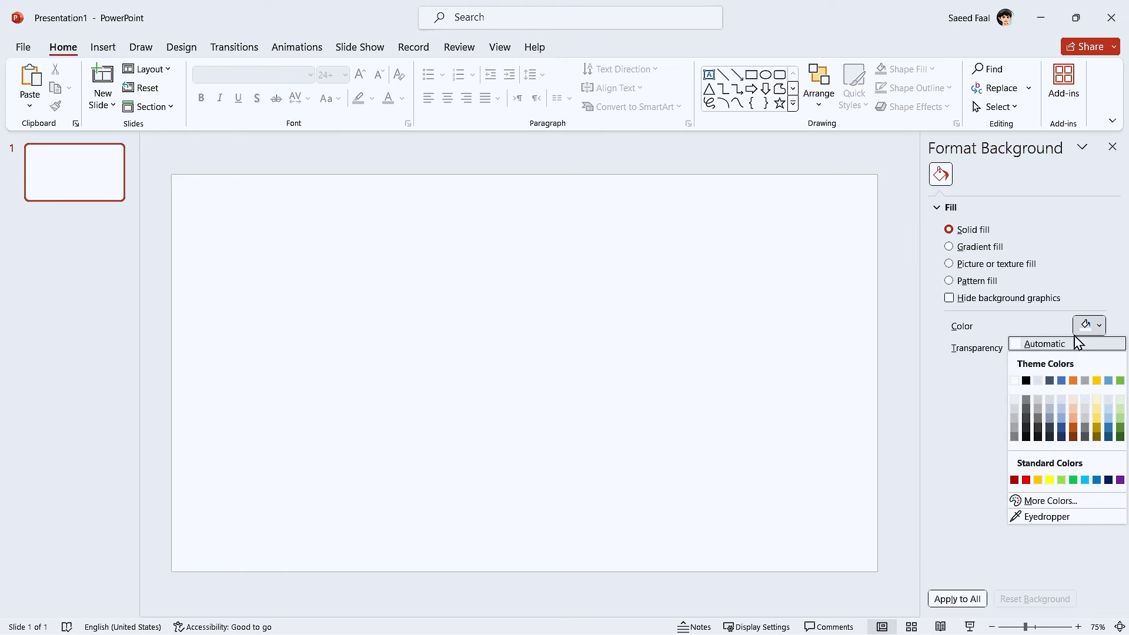
click(1097, 480)
click(1113, 147)
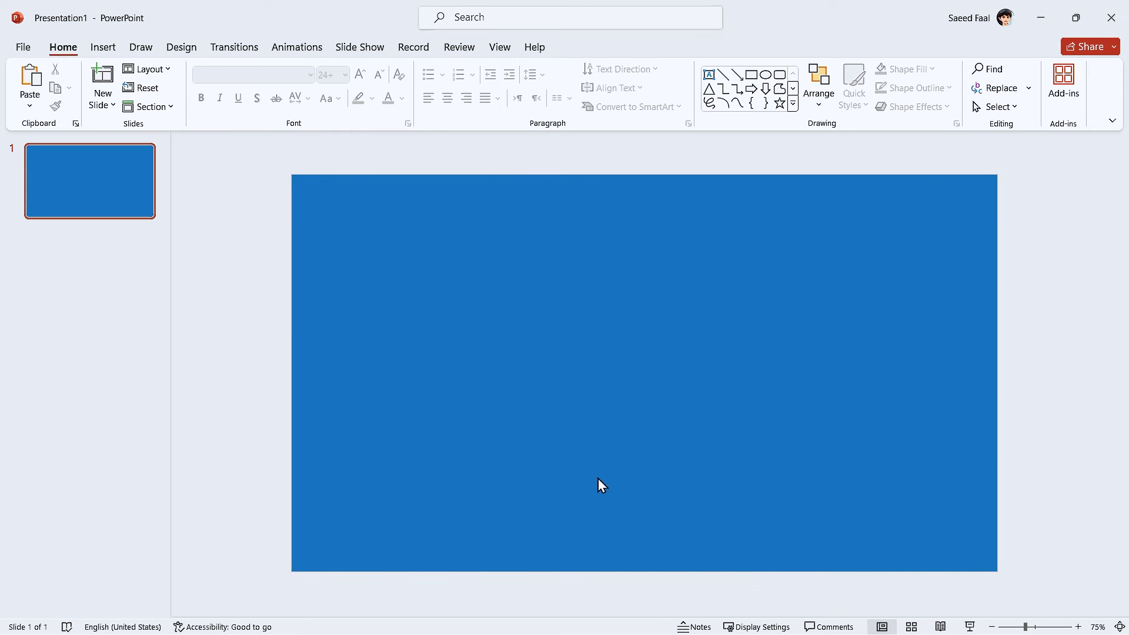
Step: Draw a text box holding a W in League Spartan Black, centred, with the box slightly widened
click(712, 77)
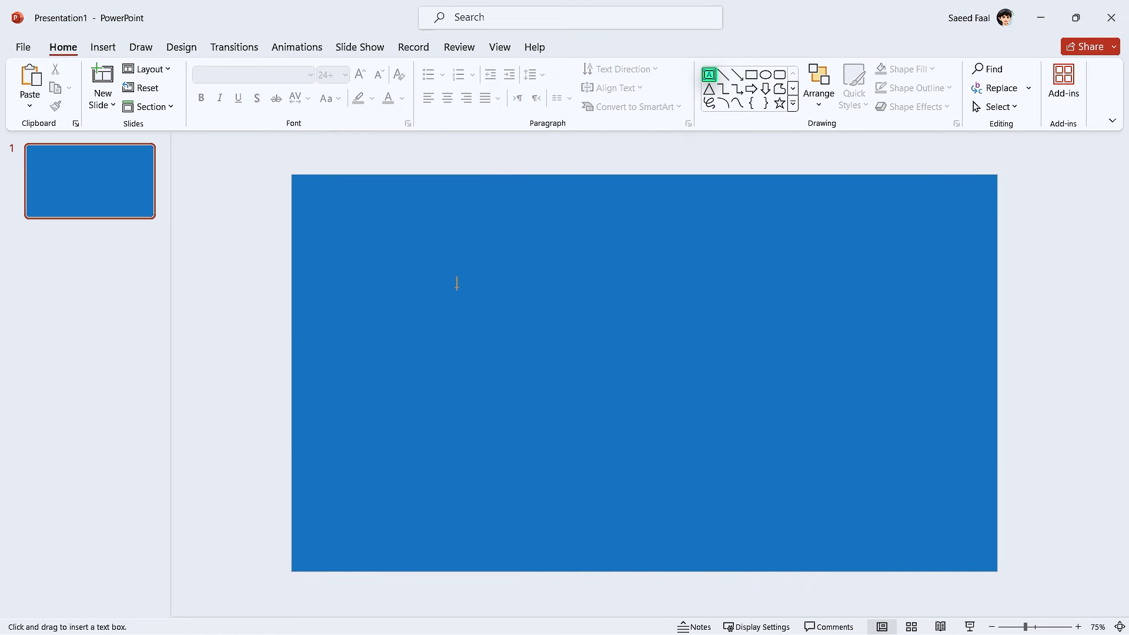
drag(395, 299, 495, 406)
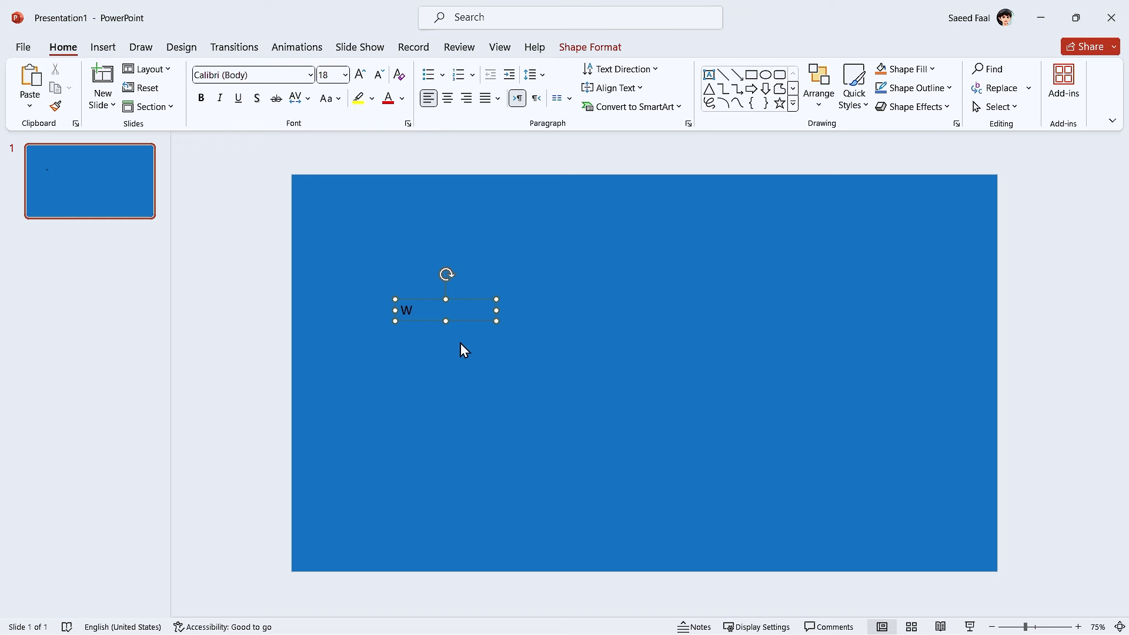
click(269, 74)
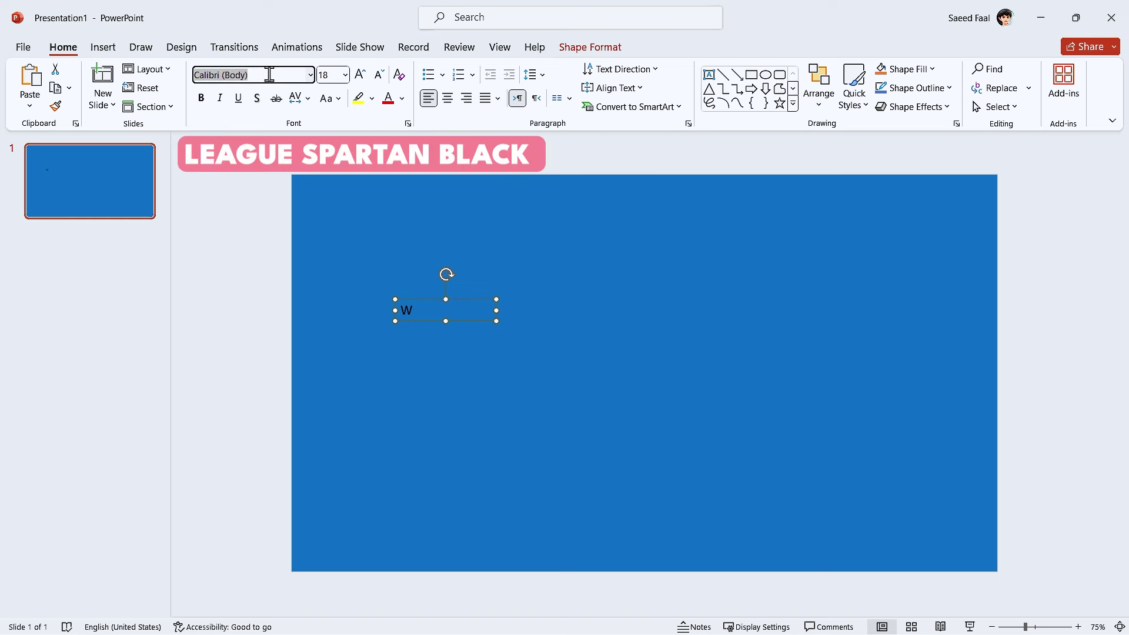
text(League Spartan)
key(Right)
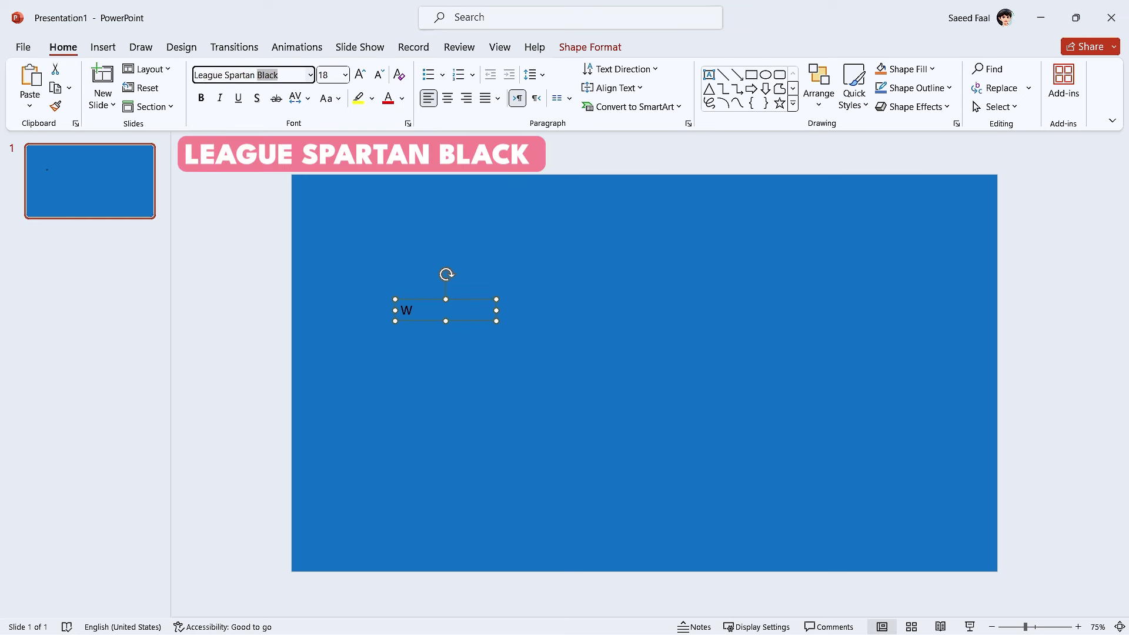
key(Return)
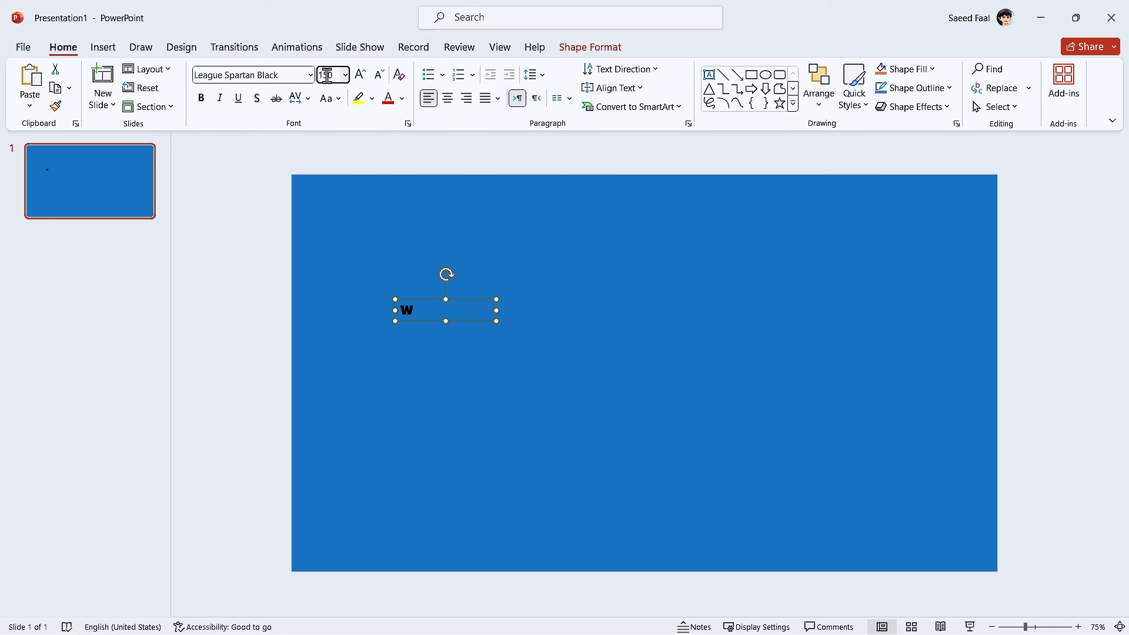
click(449, 104)
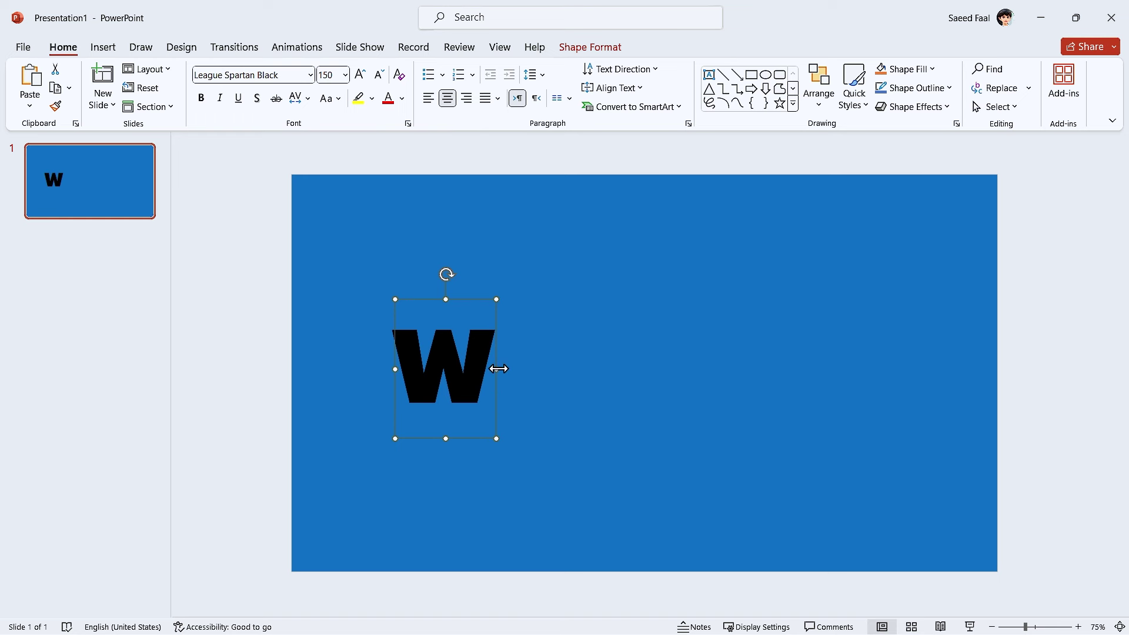
drag(498, 369, 521, 368)
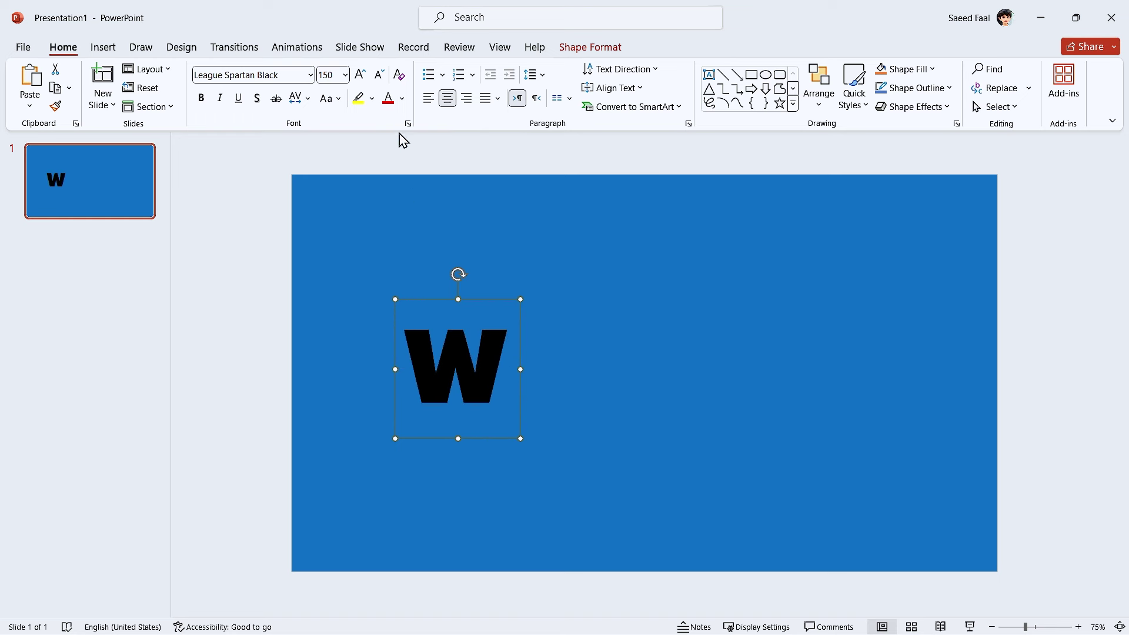
click(403, 98)
Step: Make the W white and place a copy to its right retyped as E
click(391, 134)
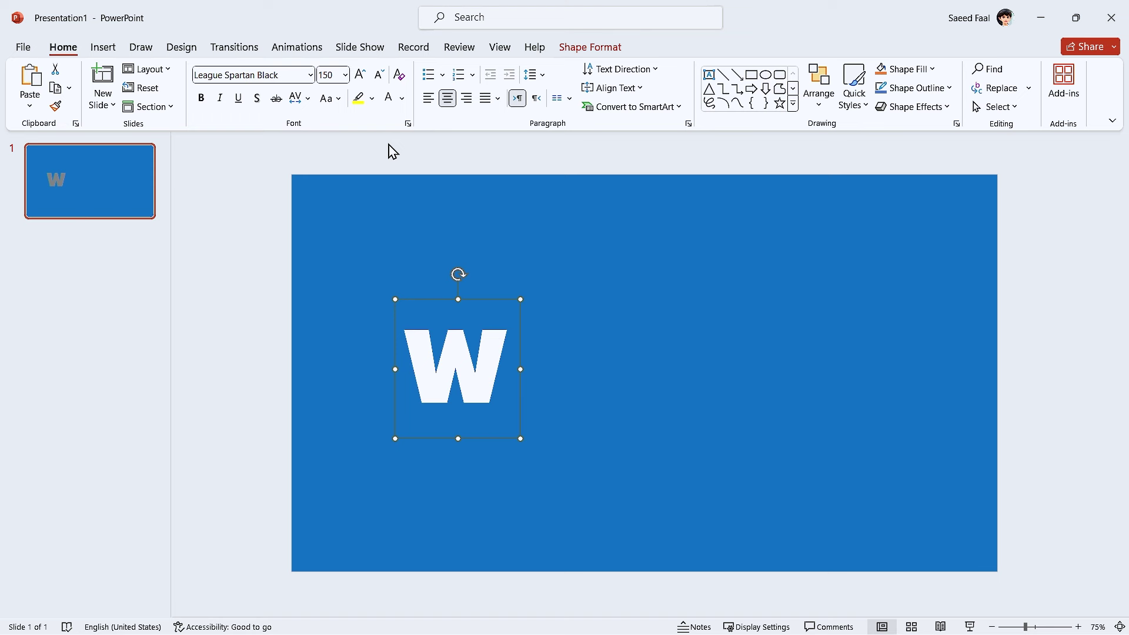
drag(434, 440, 542, 435)
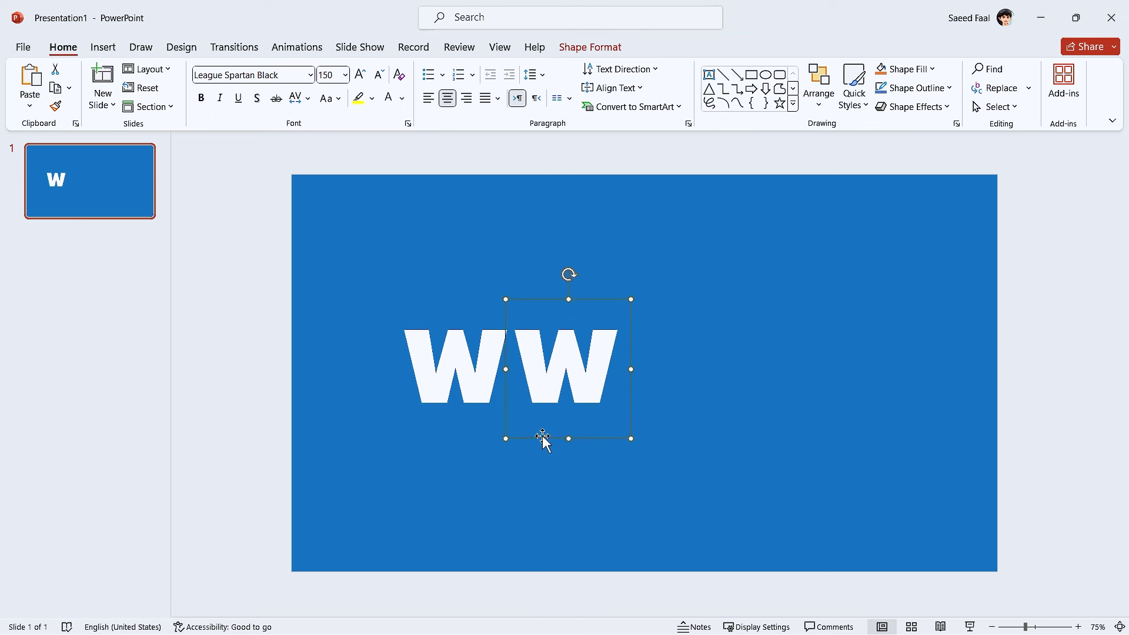
double_click(536, 351)
text(E)
Step: Shift the W and E left together and retype another copy as L
shift+click(479, 373)
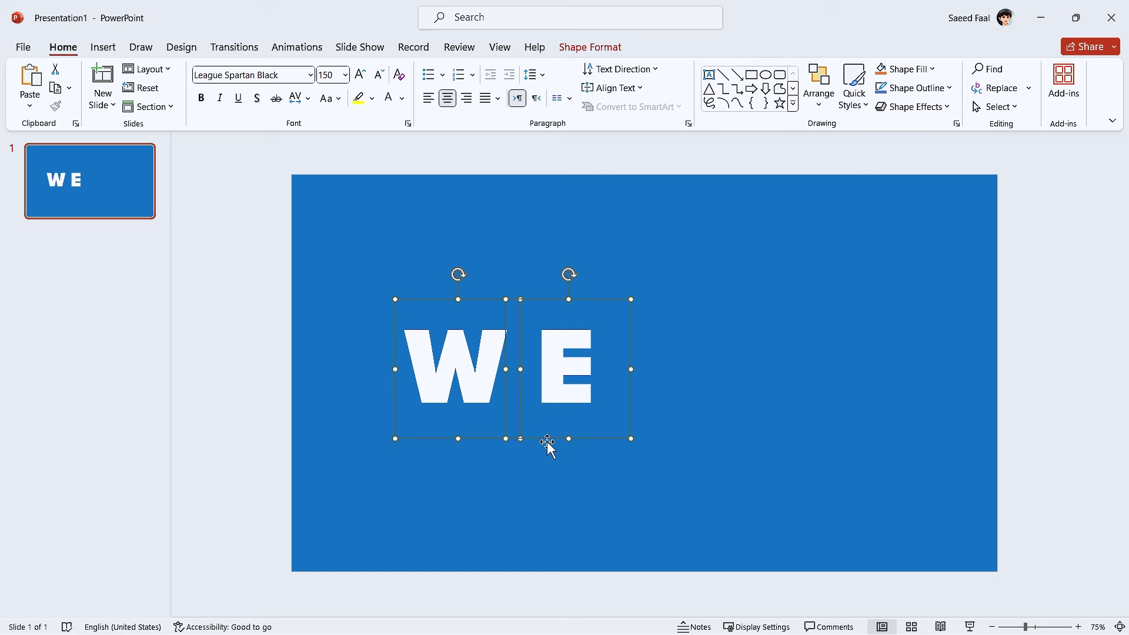
mouse_move(550, 442)
mouse_down()
mouse_move(449, 439)
mouse_move(544, 434)
mouse_up()
click(452, 488)
double_click(556, 378)
text(L)
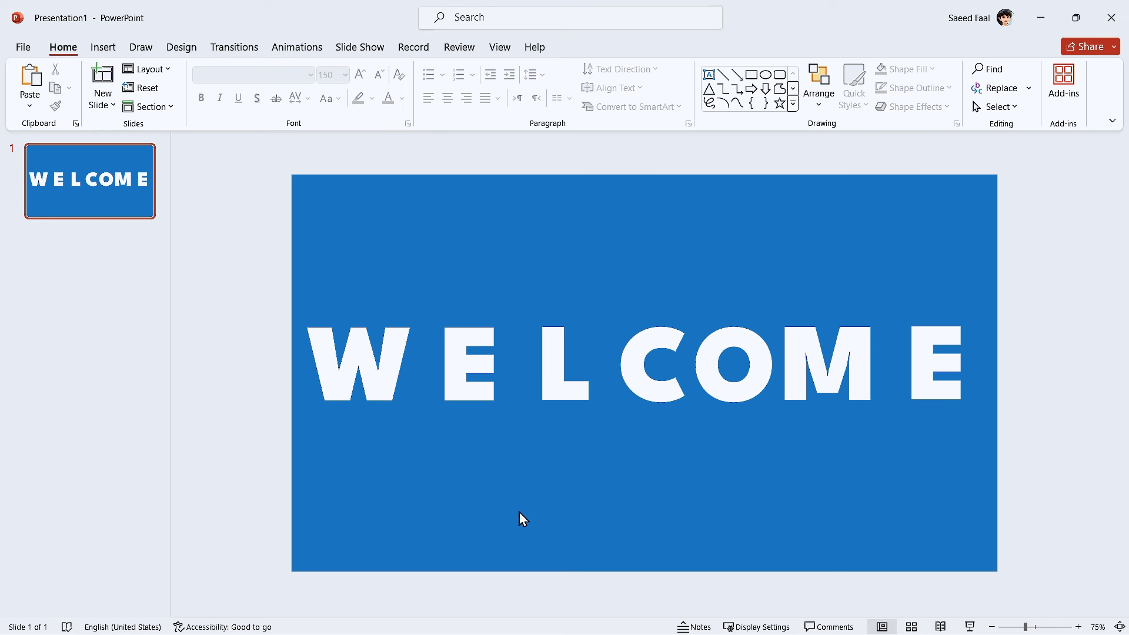
Step: In the Selection Pane, rename the W shape 'W', raise it to the top and nudge it over the E
click(825, 97)
click(848, 393)
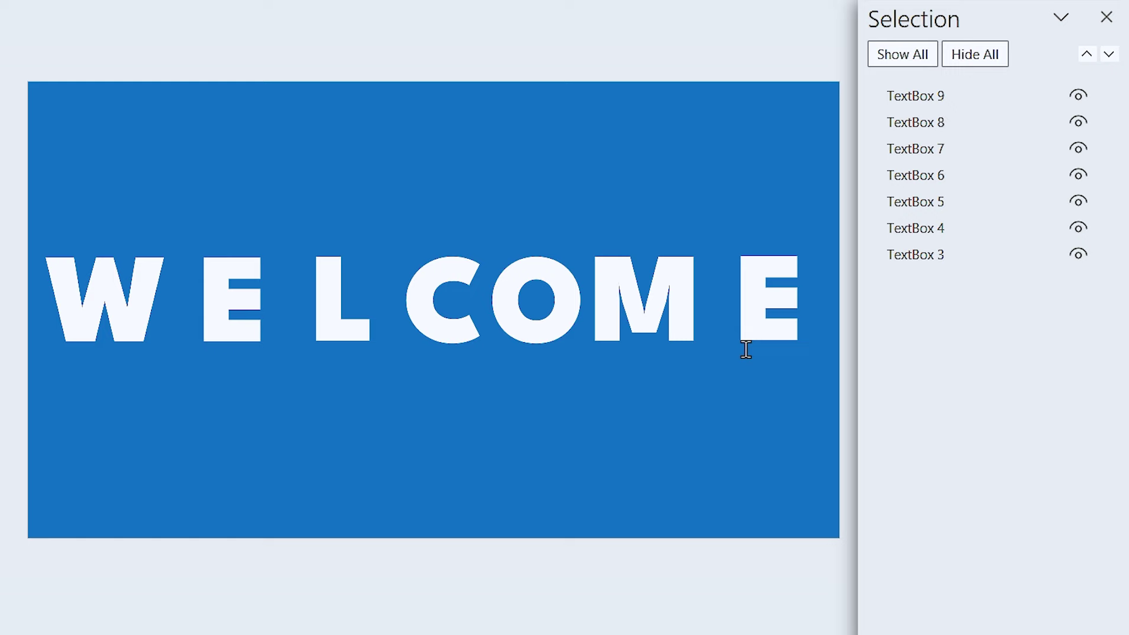
click(941, 259)
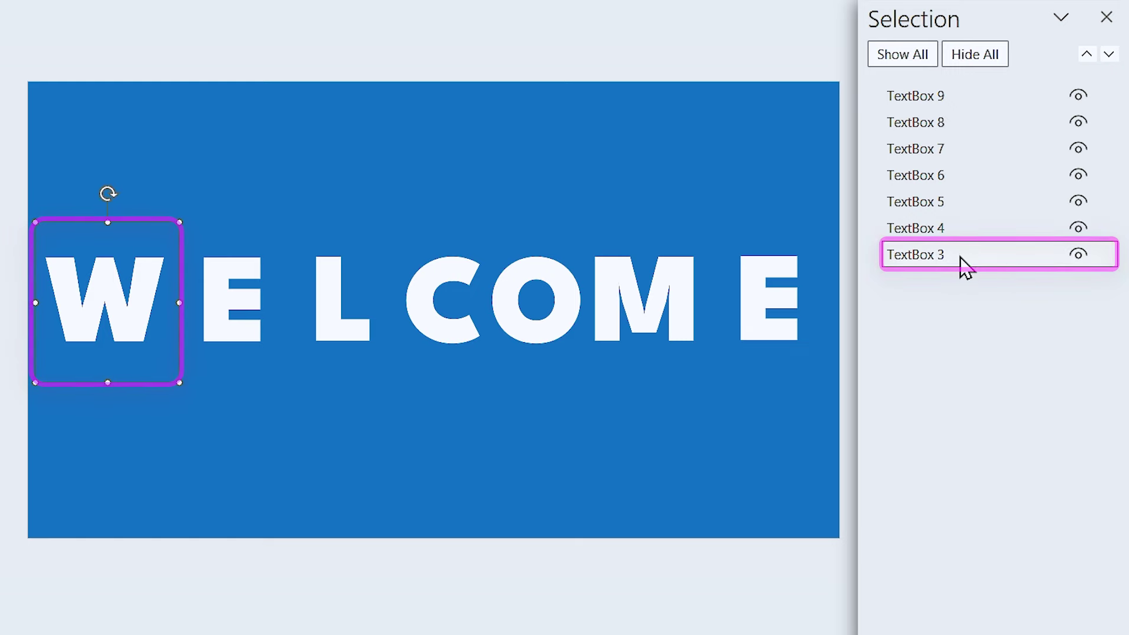
click(961, 257)
text(W)
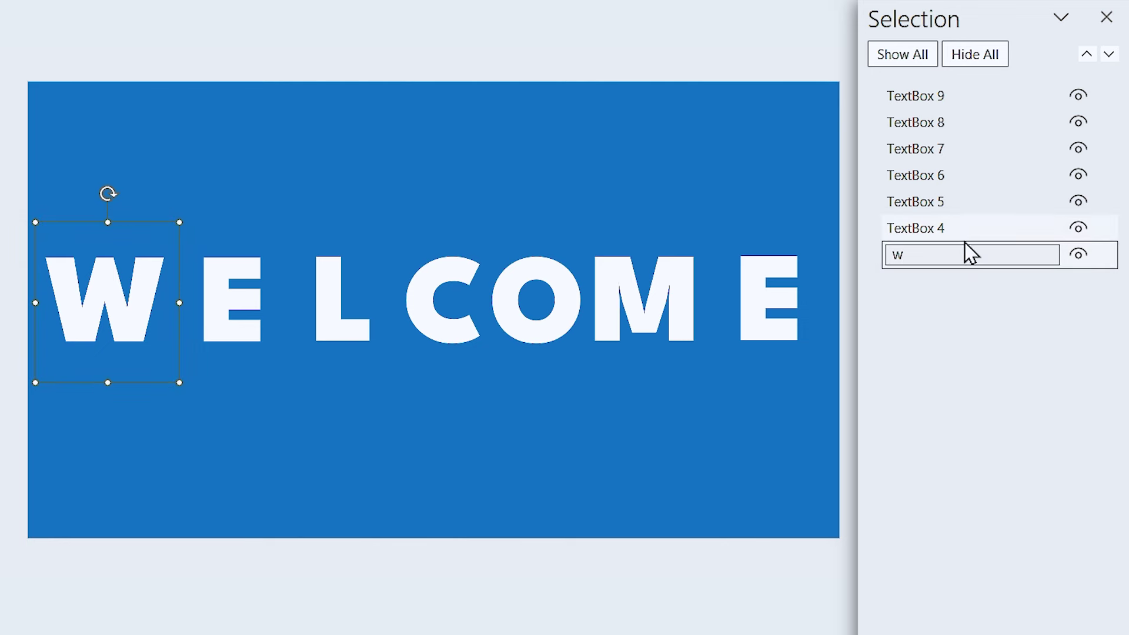
drag(952, 260, 943, 88)
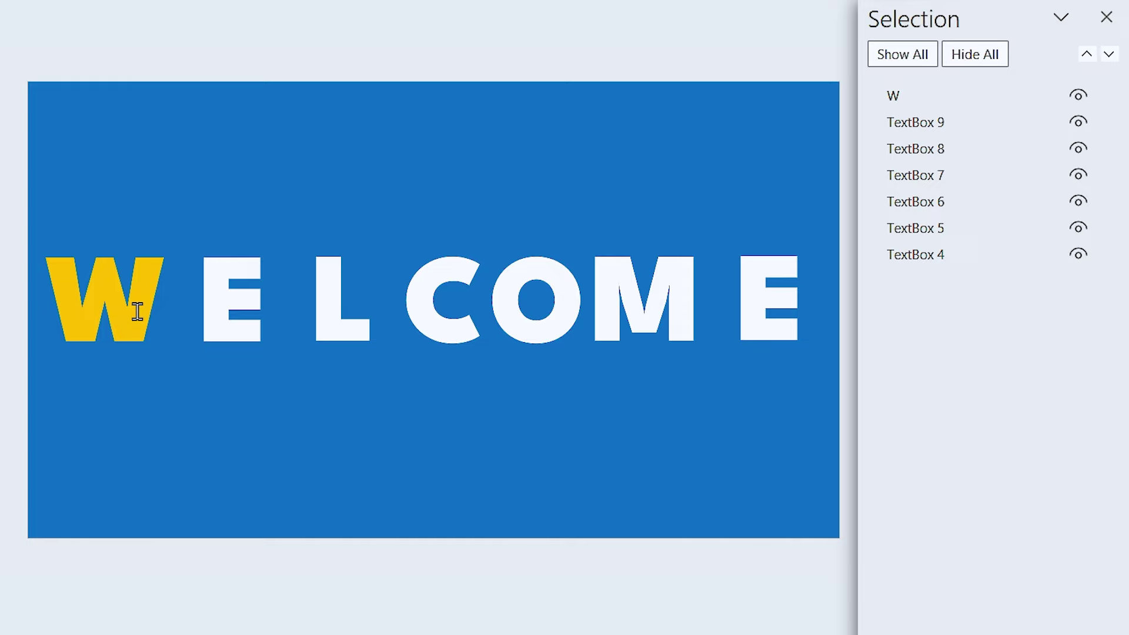
click(141, 384)
drag(131, 382, 156, 384)
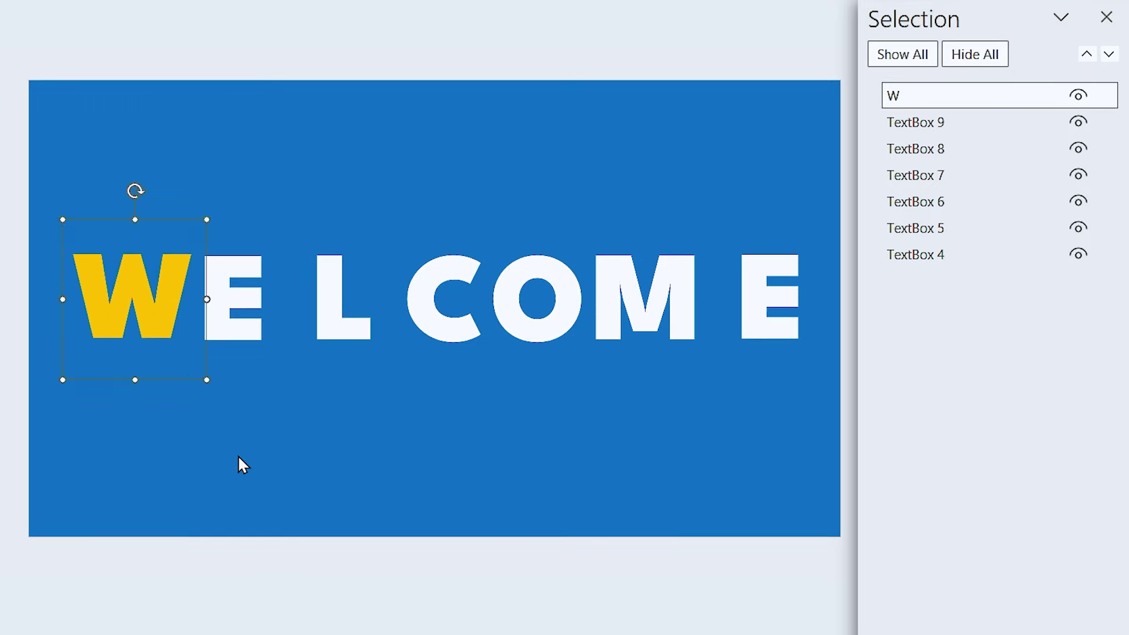
click(242, 461)
Step: Rename the E shape 'E', raise it in the stack and slide it left over the W
click(917, 259)
click(920, 252)
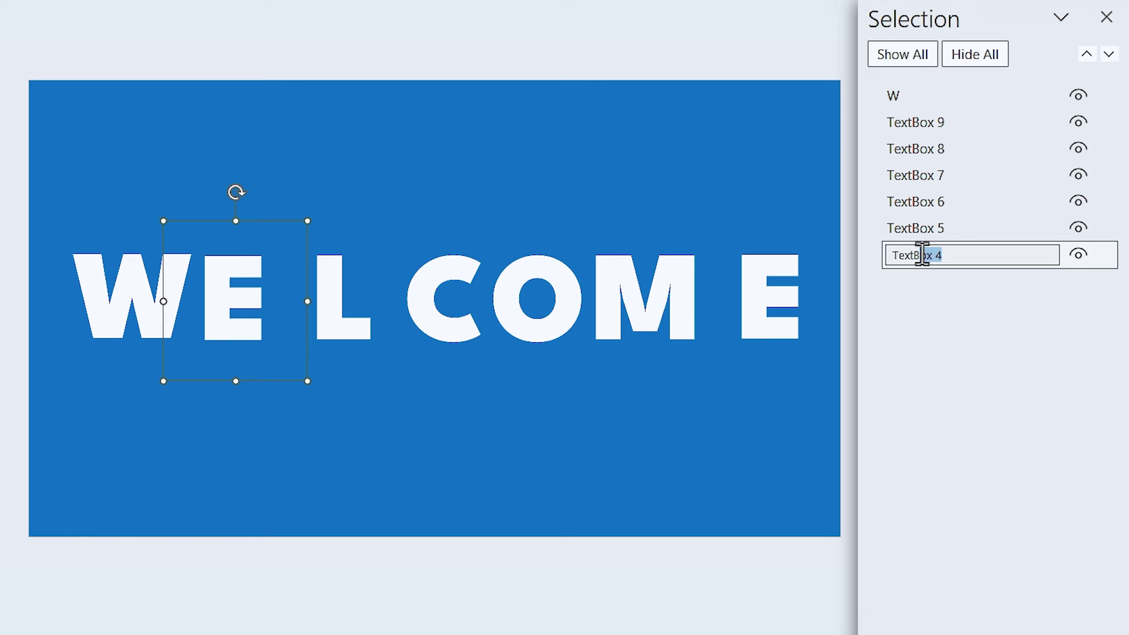
text(E)
click(962, 233)
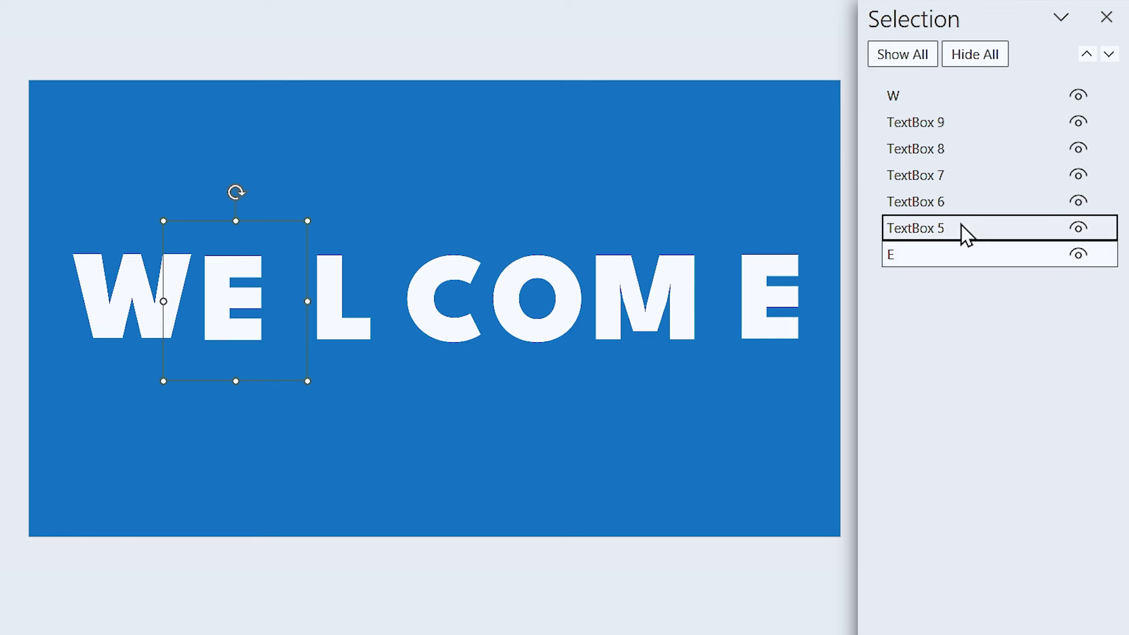
drag(935, 258, 938, 118)
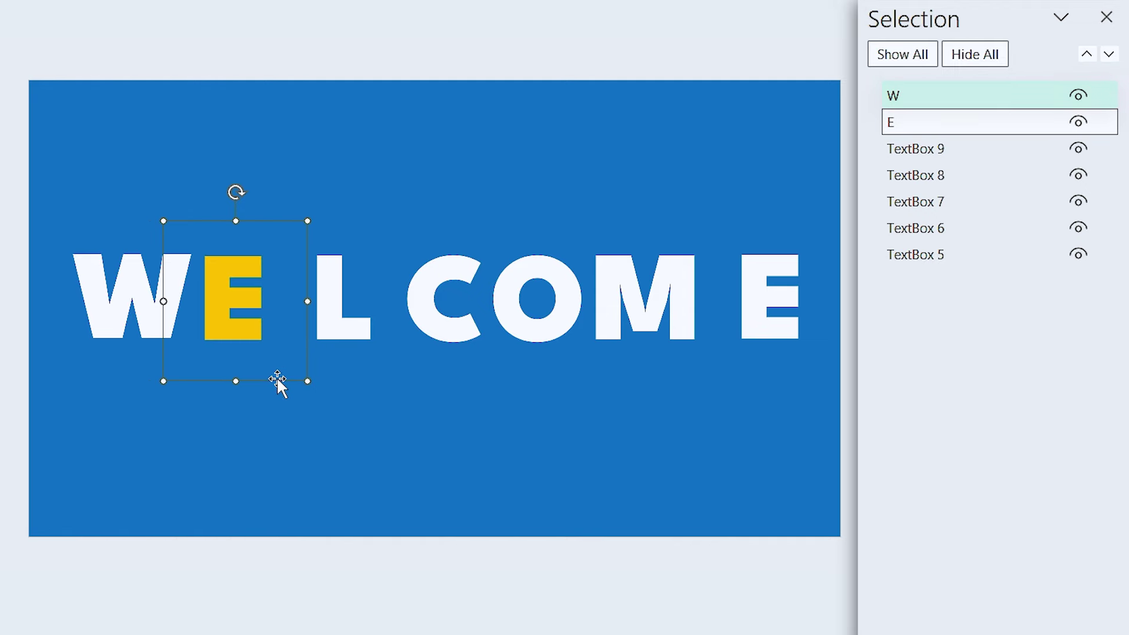
drag(277, 383, 300, 376)
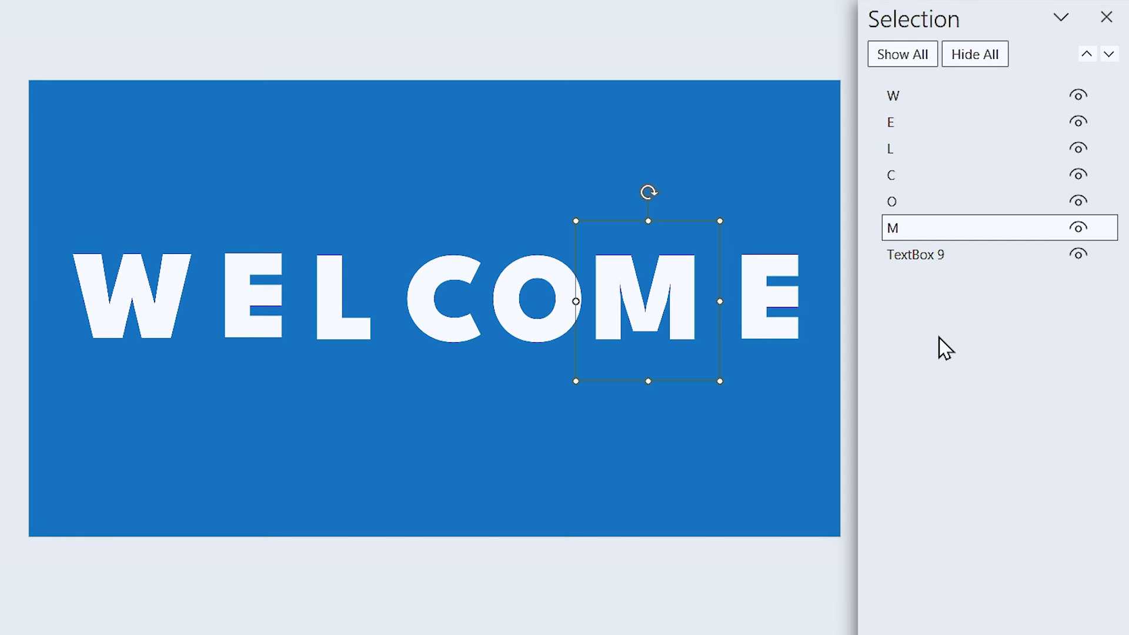
Step: Rename the last E shape to 'E2'
click(969, 261)
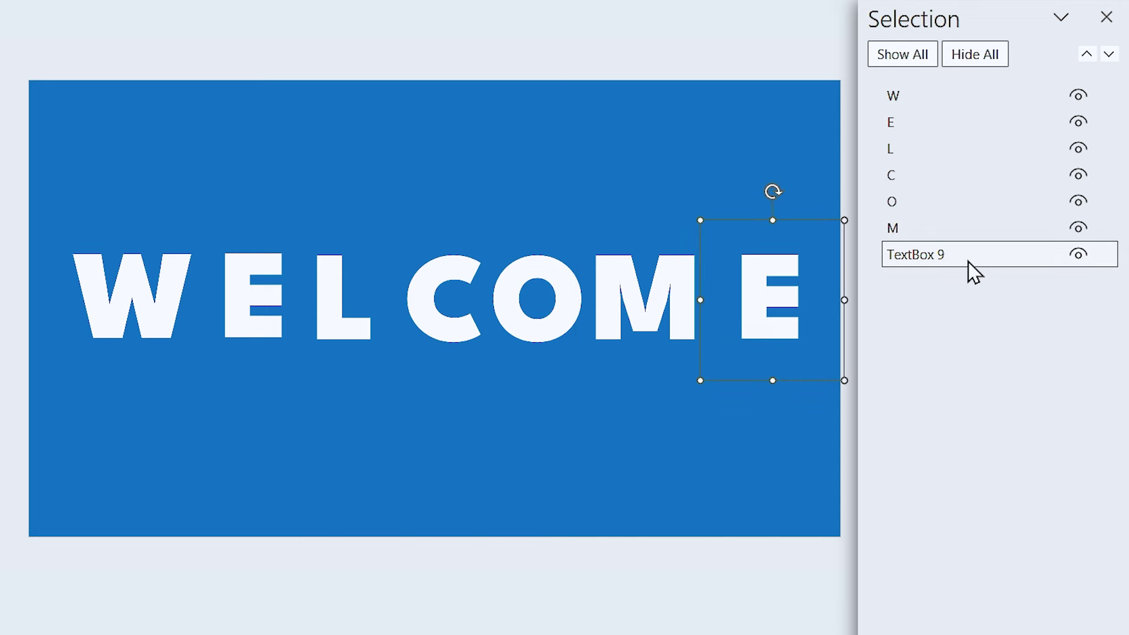
click(968, 258)
key(ctrl+a)
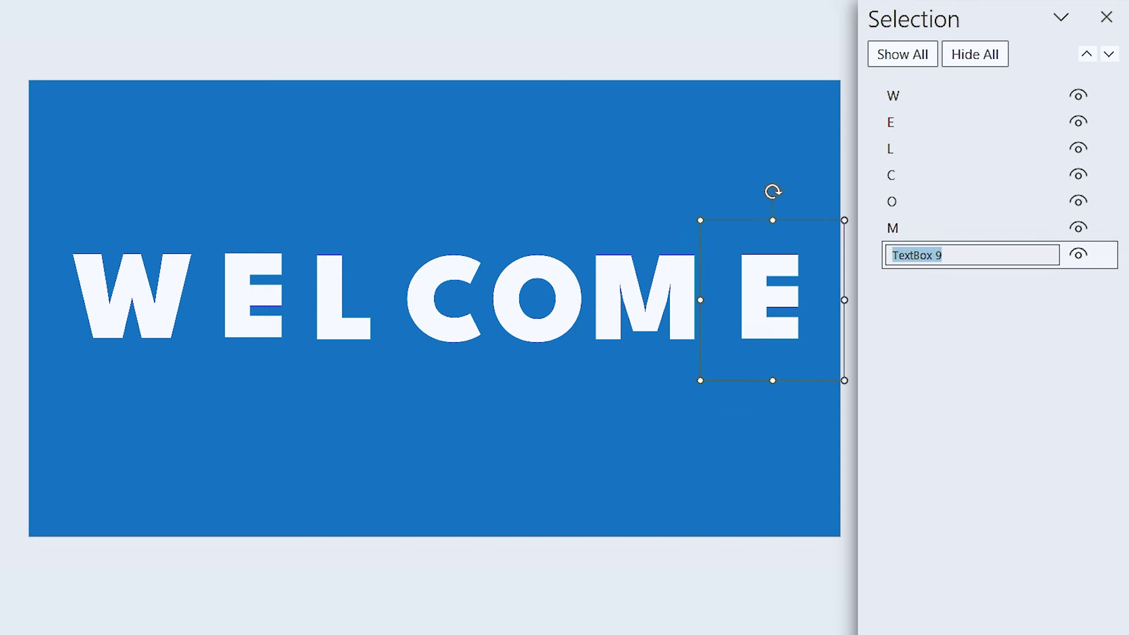
text(E)
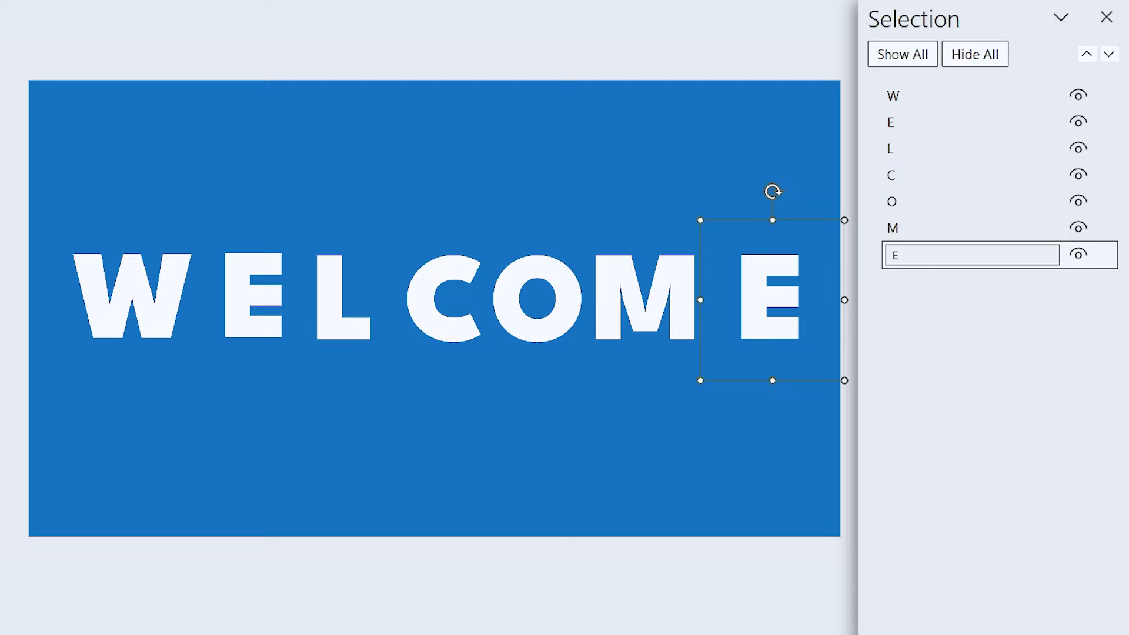
text(2)
click(790, 465)
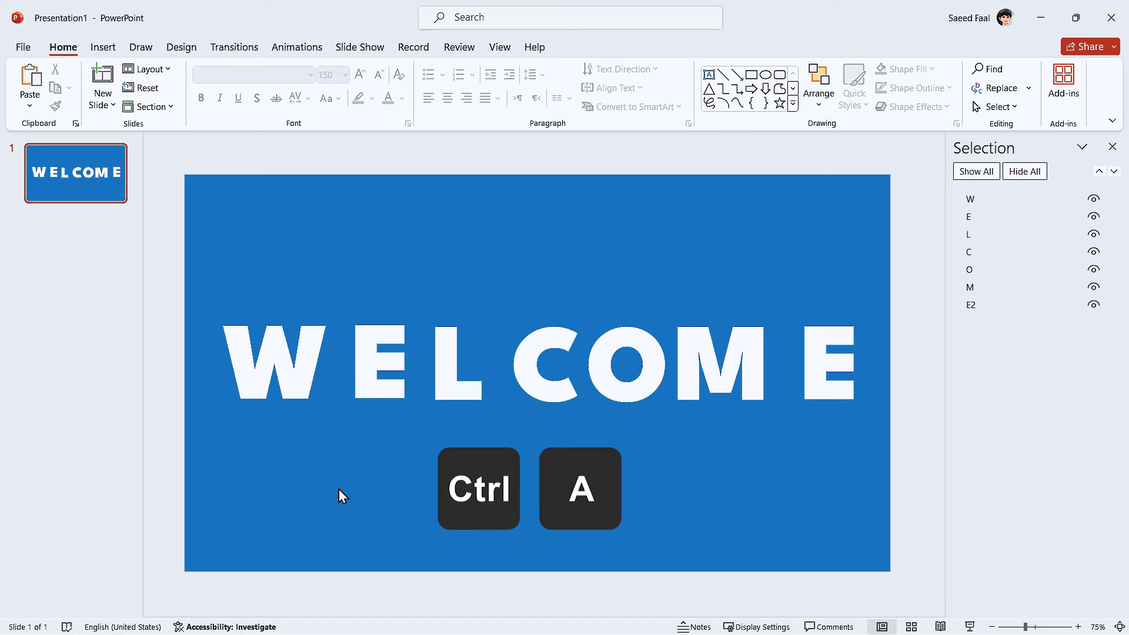
Step: Select all seven letters and apply an Outer shadow preset to their text
key(ctrl+a)
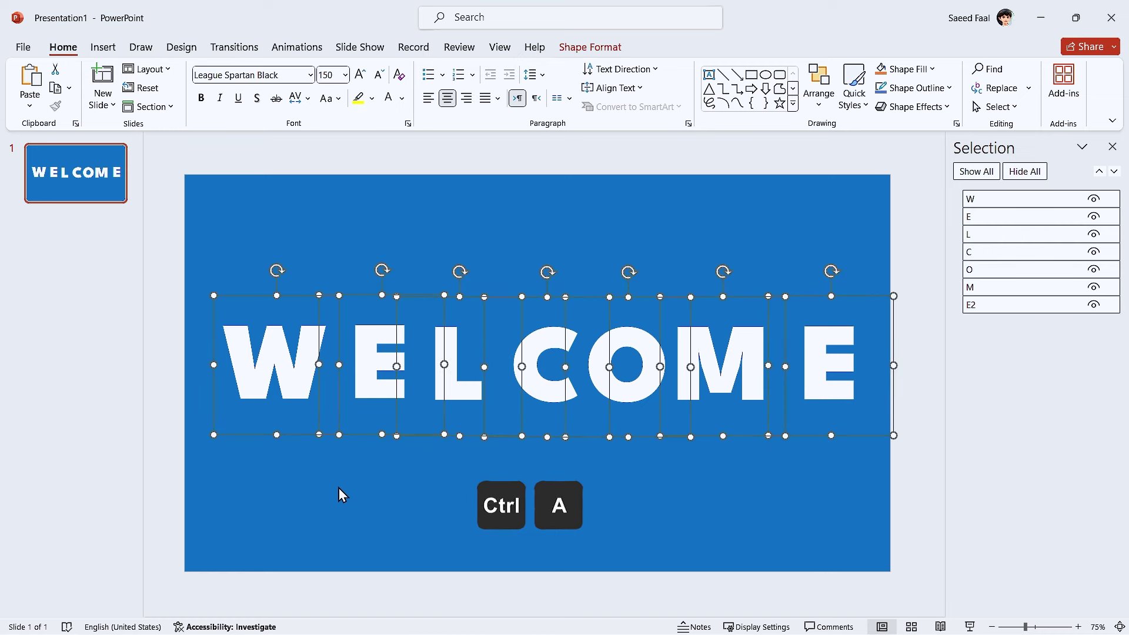
click(590, 47)
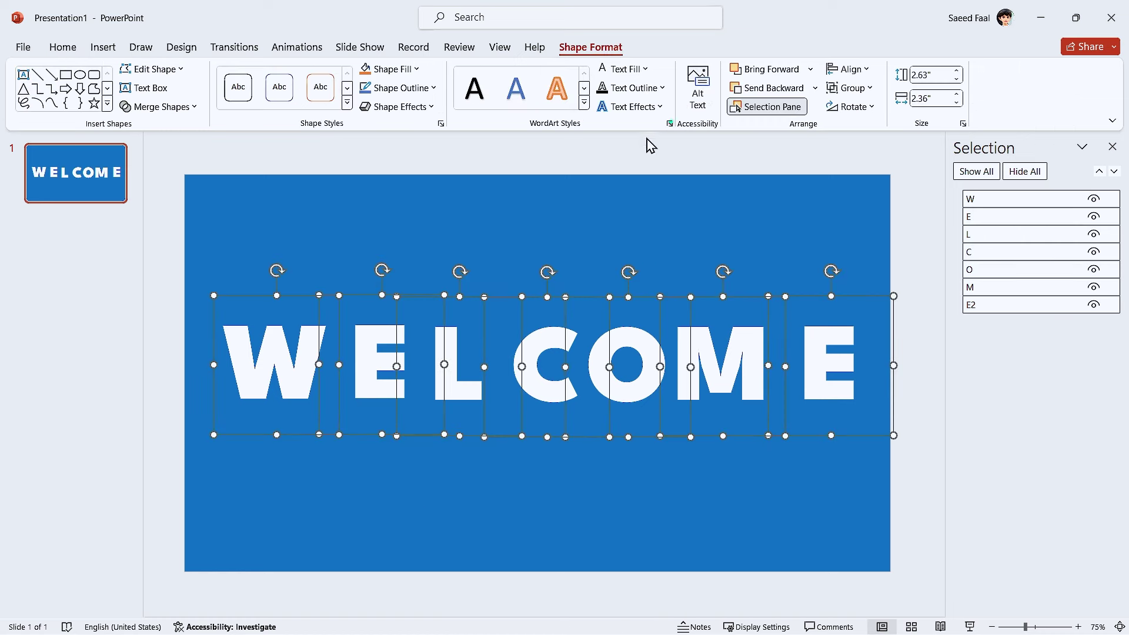
click(670, 123)
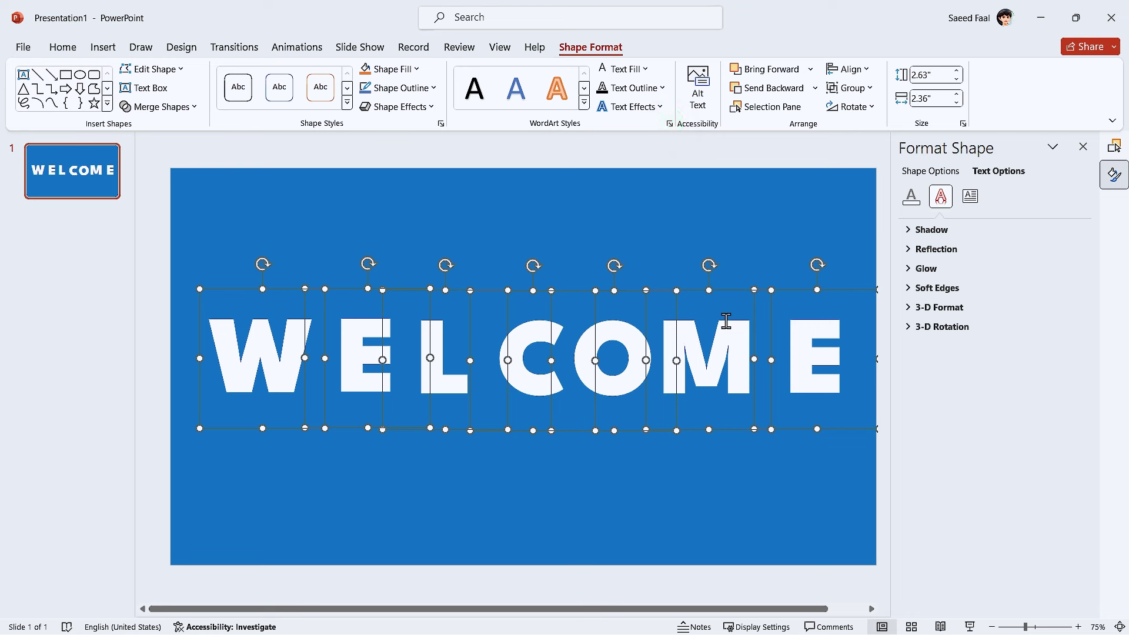
click(441, 124)
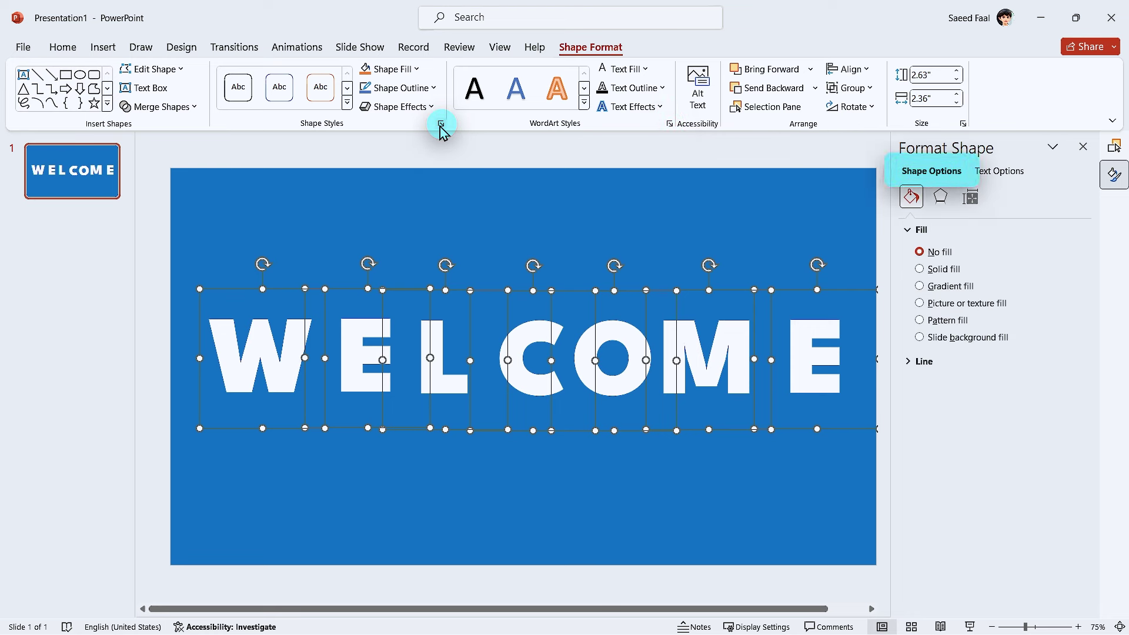
click(671, 124)
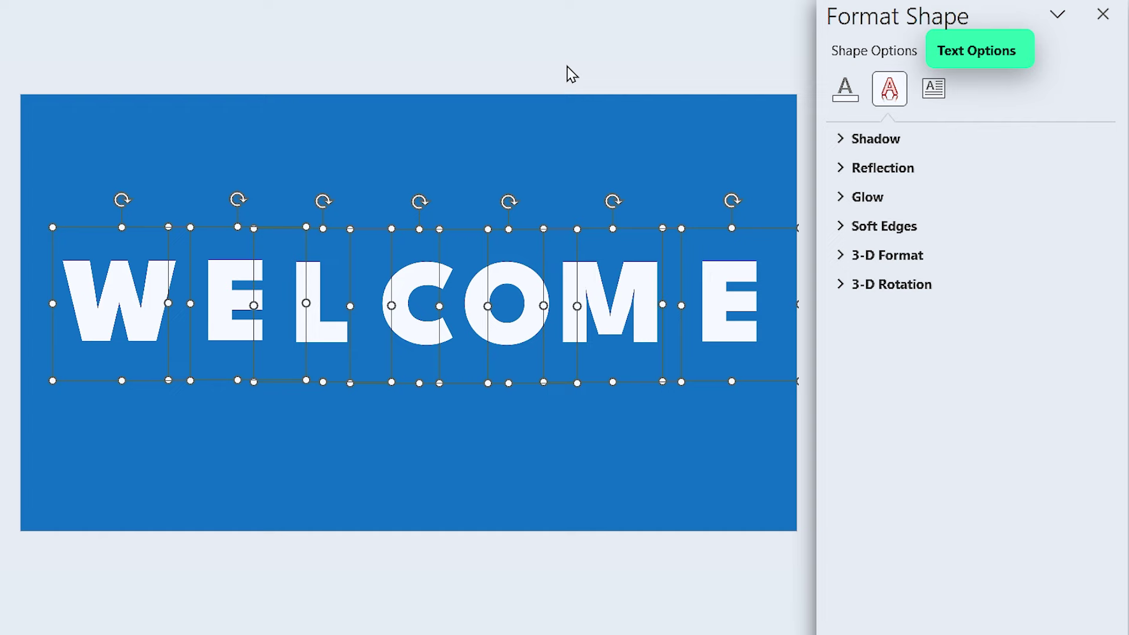
click(843, 139)
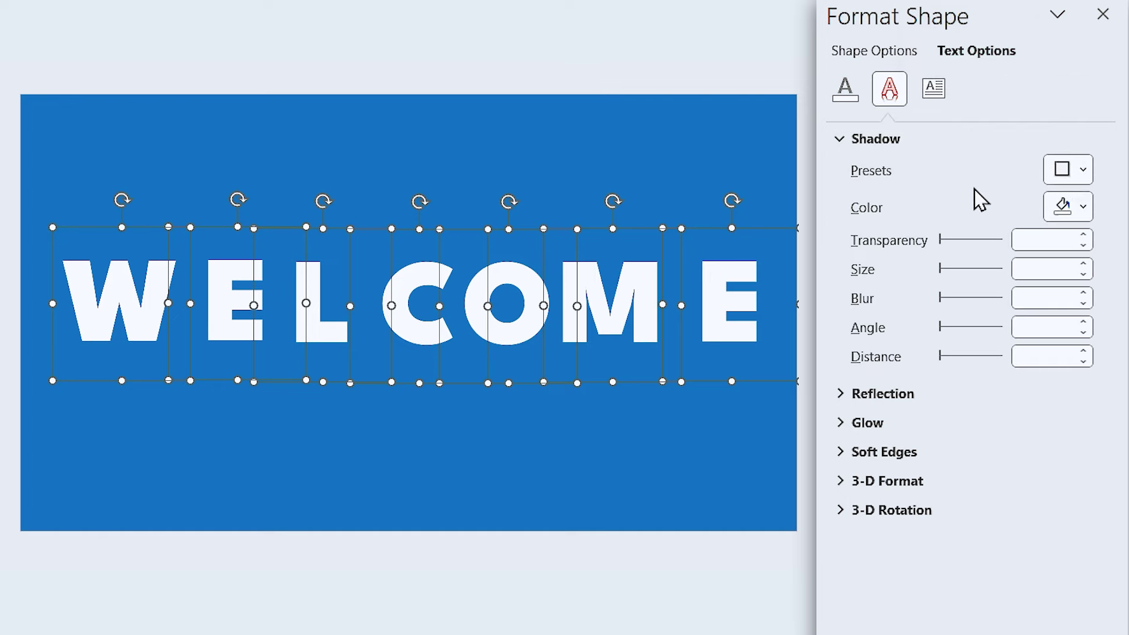
click(1073, 172)
click(957, 430)
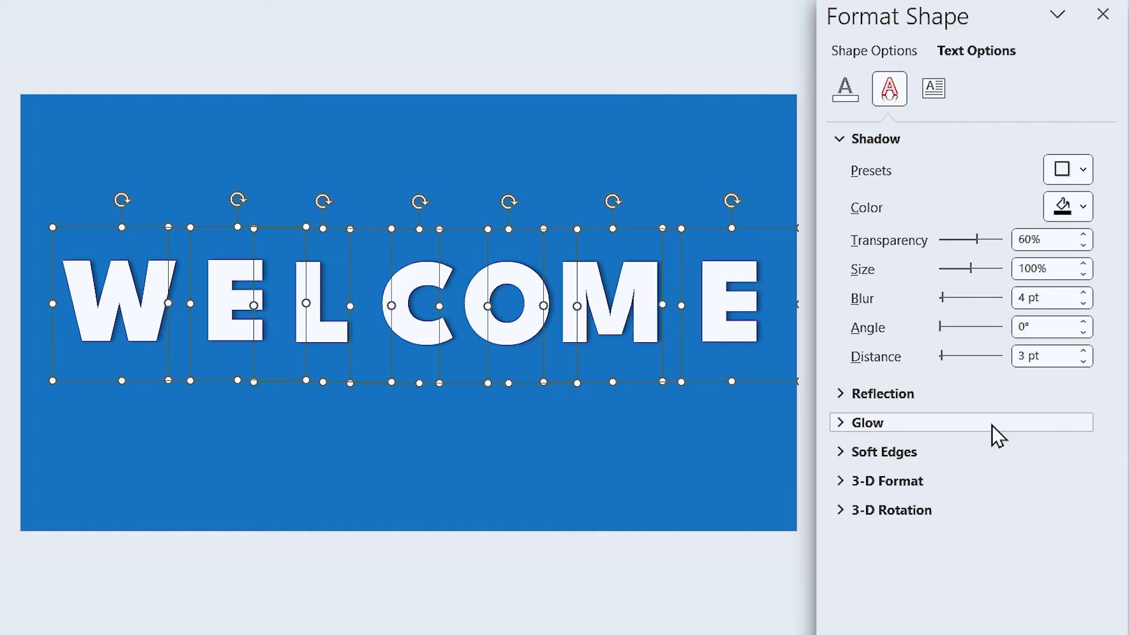
Step: Set the shadow blur to 15 pt, distance to 15 pt and transparency to 45%
double_click(1018, 296)
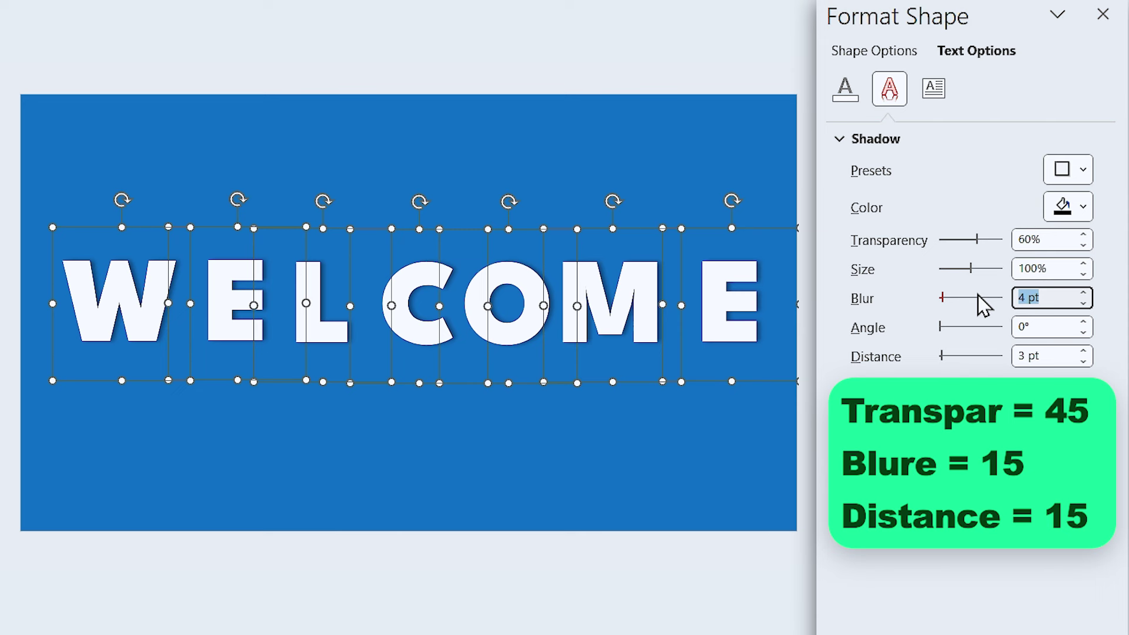
text(15)
double_click(1050, 356)
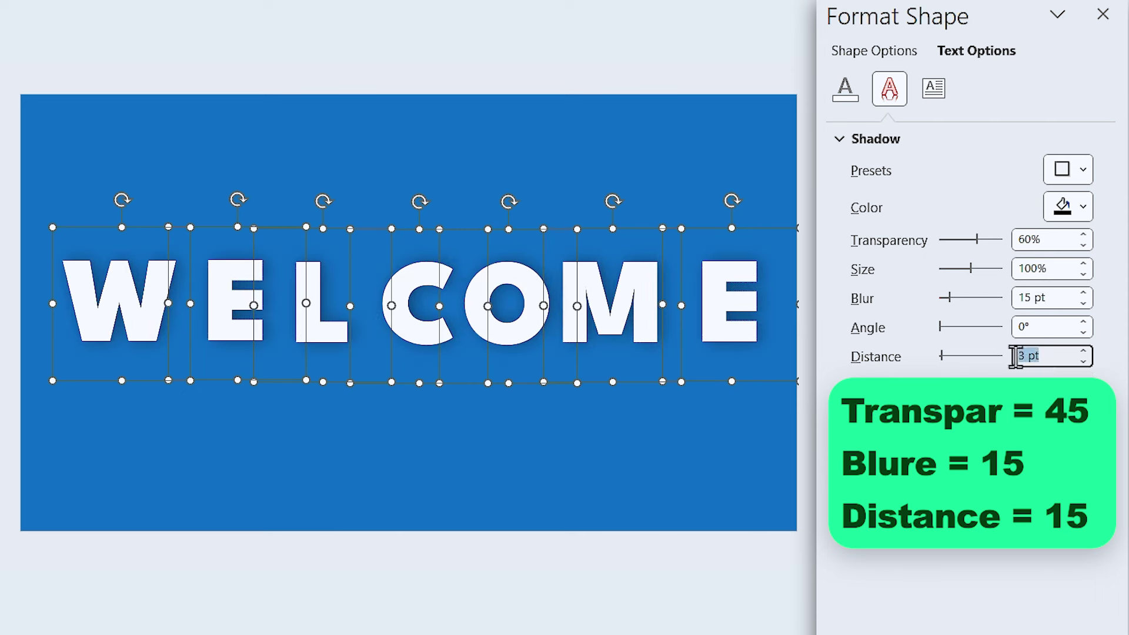
text(15)
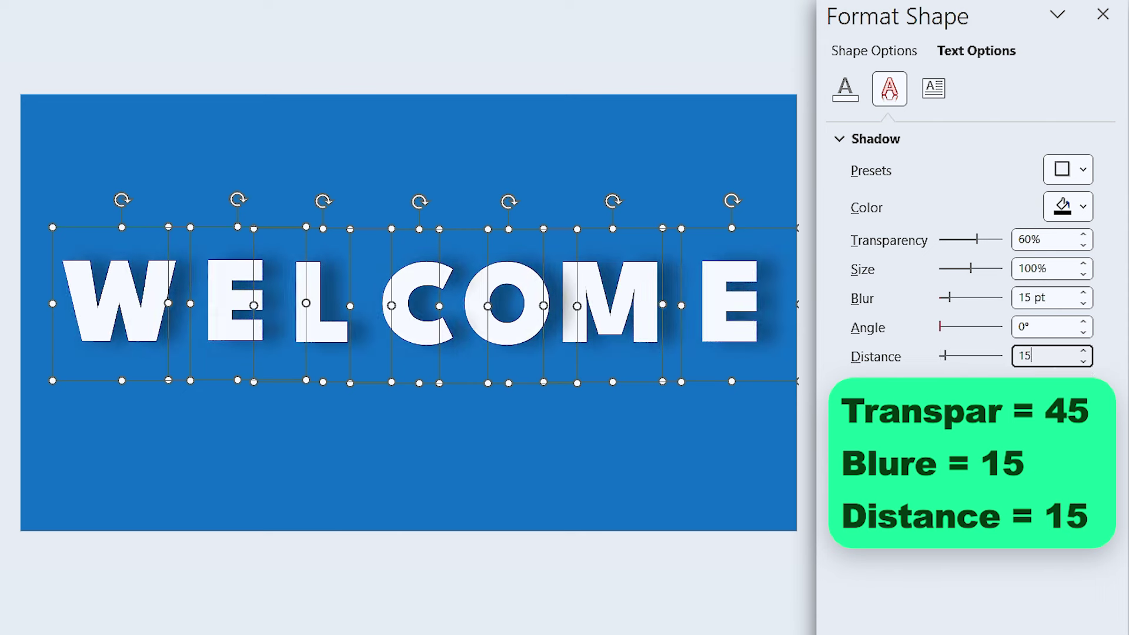
double_click(1052, 240)
text(45)
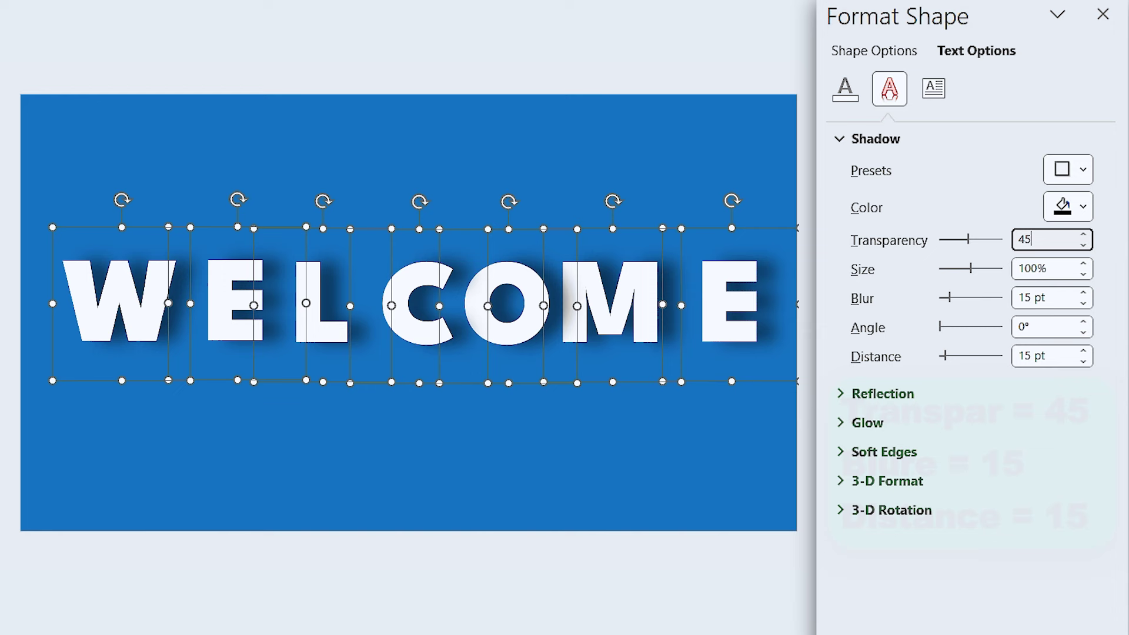
click(216, 327)
Step: Drag E, L, C, O, M and the final E left so each overlaps the previous letter
drag(261, 379, 229, 383)
click(337, 331)
drag(348, 383, 287, 383)
click(440, 340)
drag(446, 383, 327, 383)
click(532, 340)
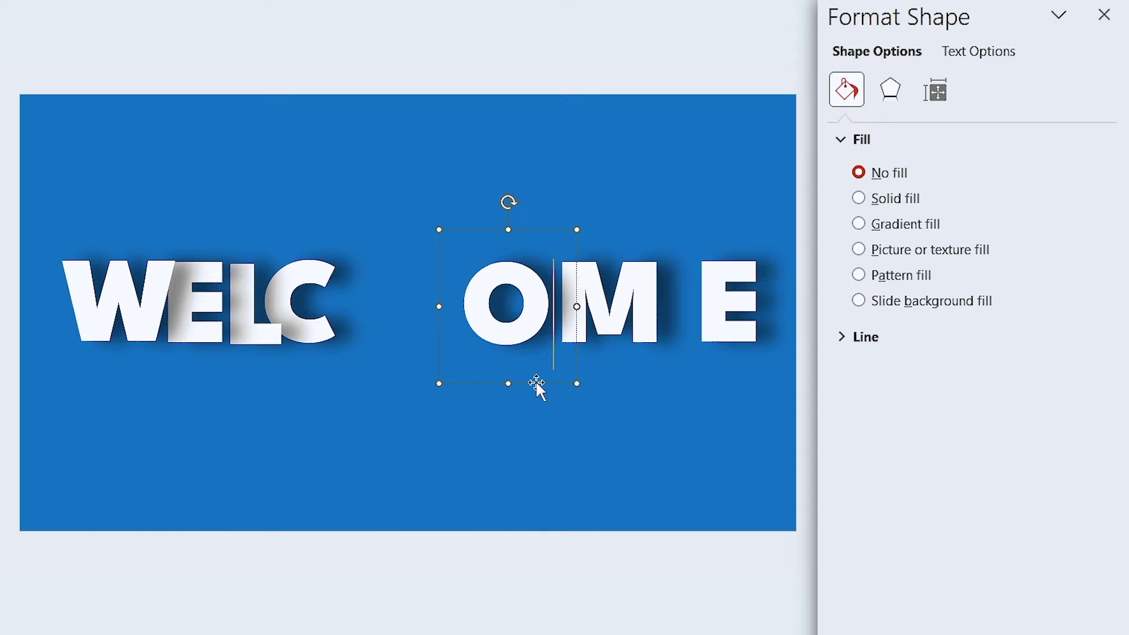
drag(537, 388, 386, 380)
click(575, 330)
drag(590, 385, 426, 386)
click(718, 371)
drag(718, 371, 497, 386)
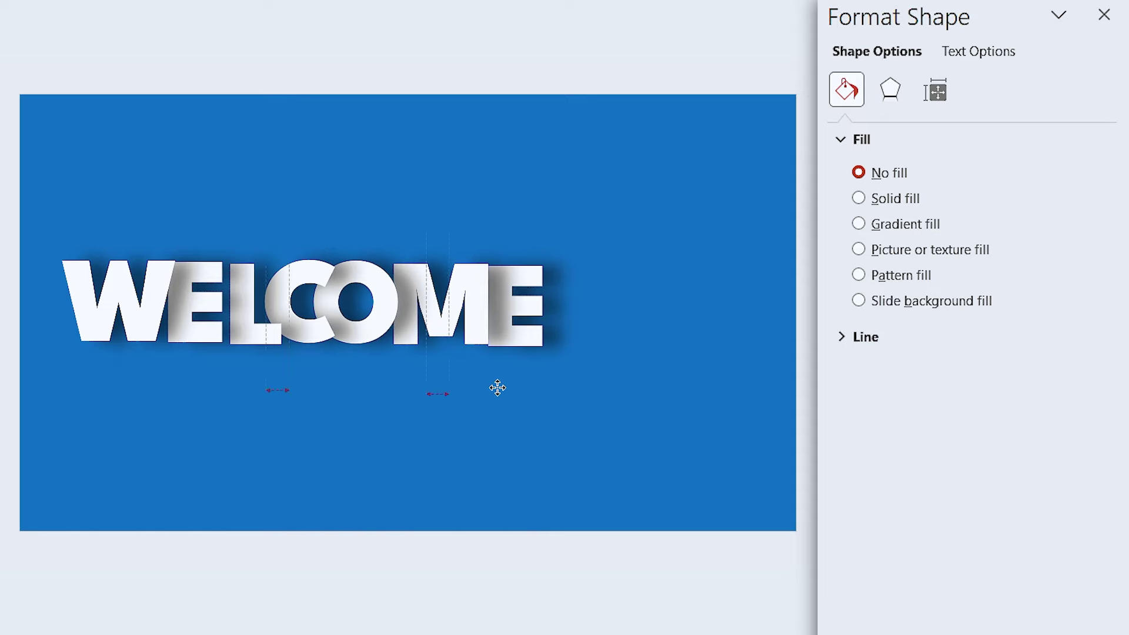
click(401, 465)
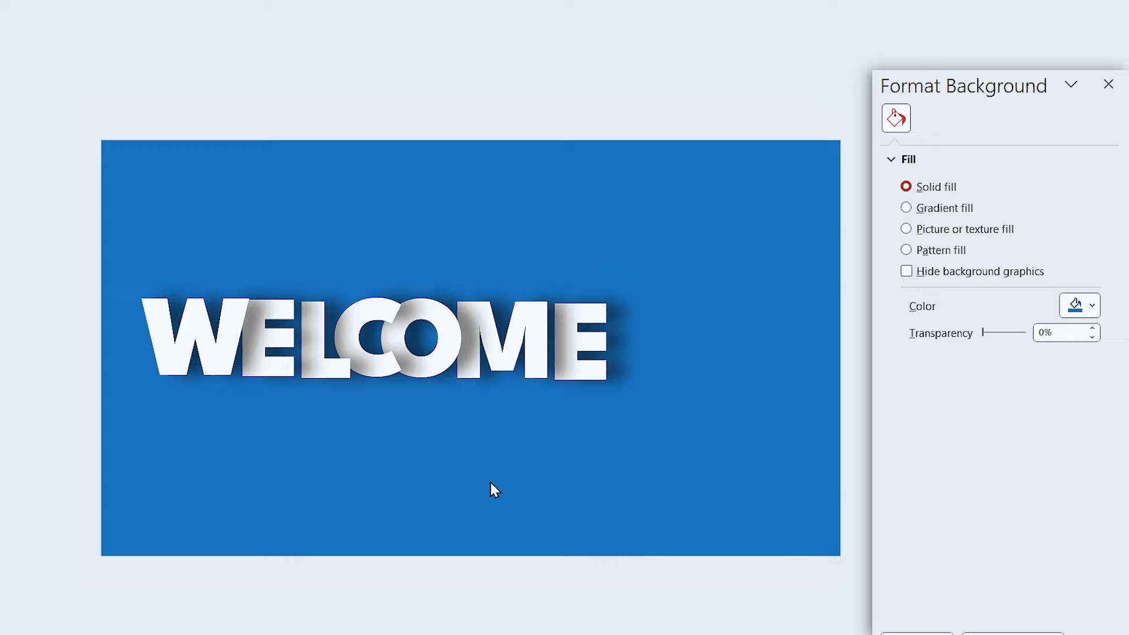
Step: Align all seven letters on their vertical middles and group them into one object
key(ctrl+a)
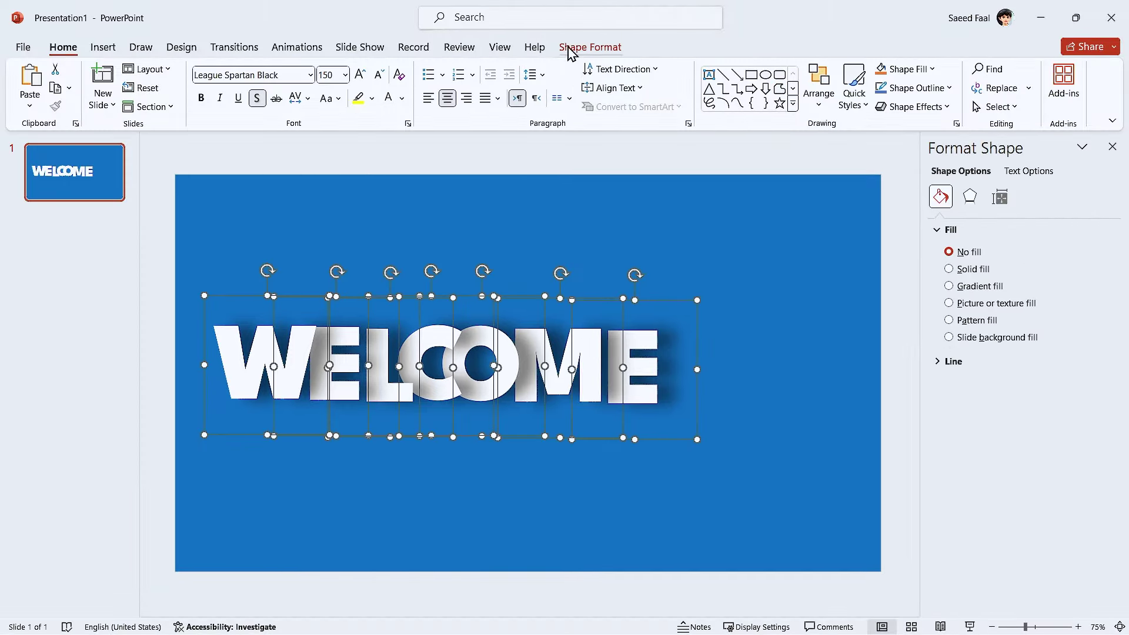
click(590, 47)
click(850, 68)
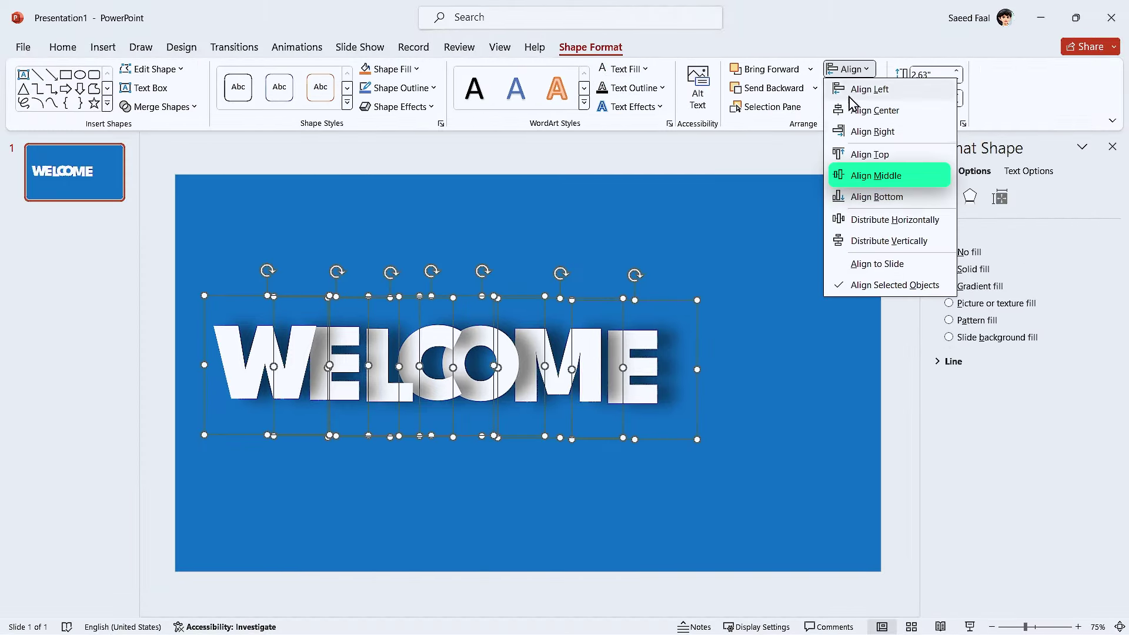
click(862, 175)
key(ctrl+g)
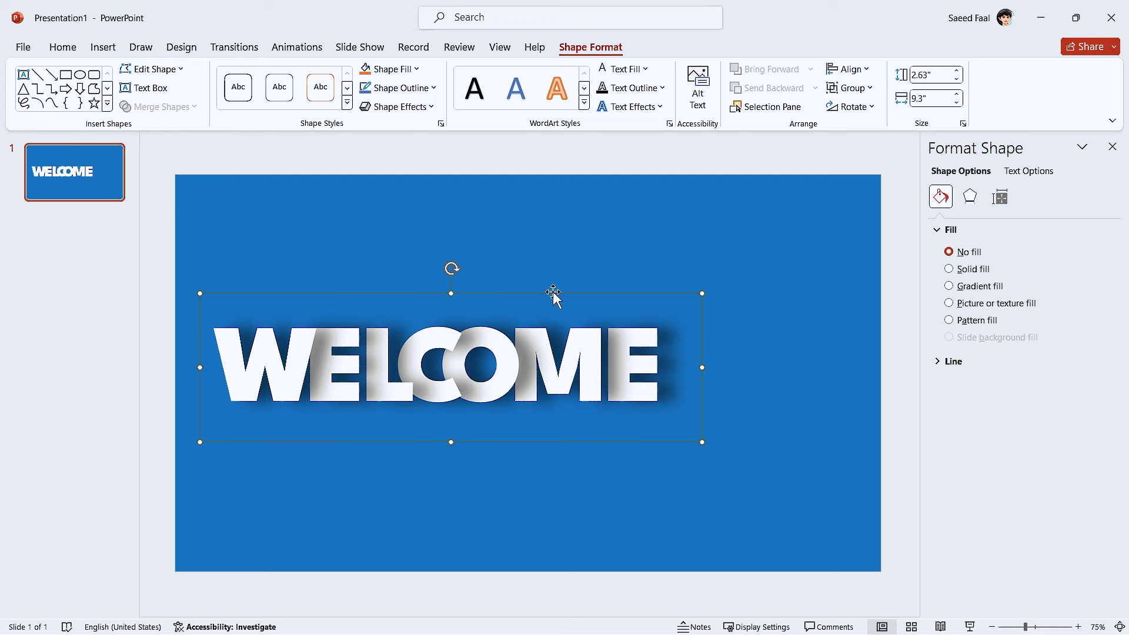
Step: Move the grouped WELCOME right to centre it and select it for formatting
drag(554, 292, 628, 294)
click(633, 500)
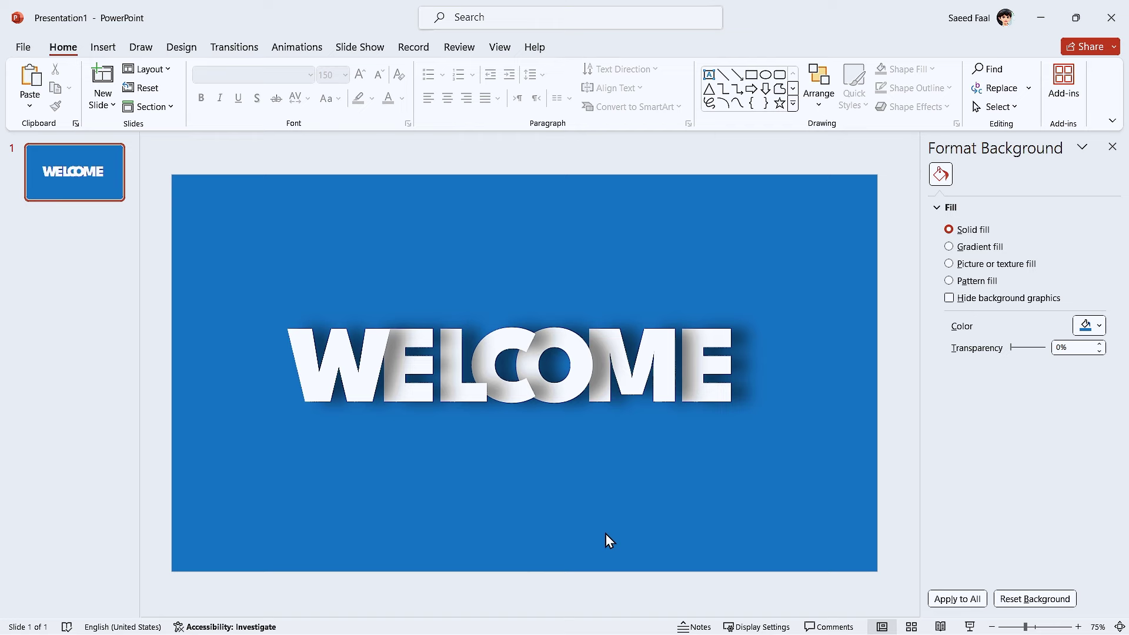
double_click(620, 373)
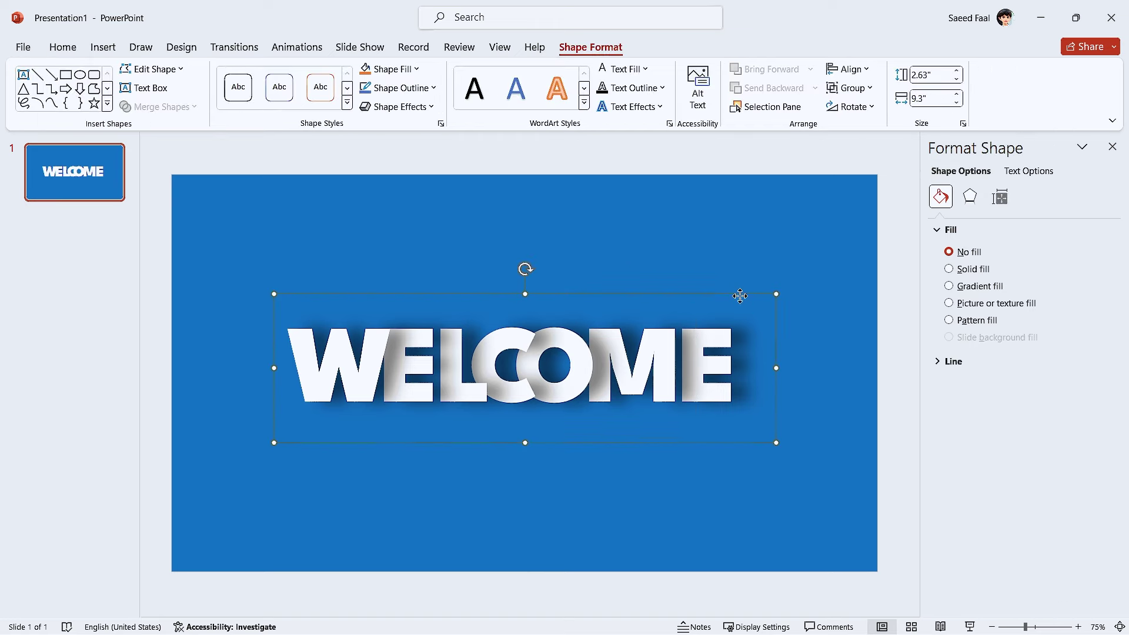
Step: Minimize Presentation1 and paste the WELCOME text onto the 36b.pptx slide
click(1040, 18)
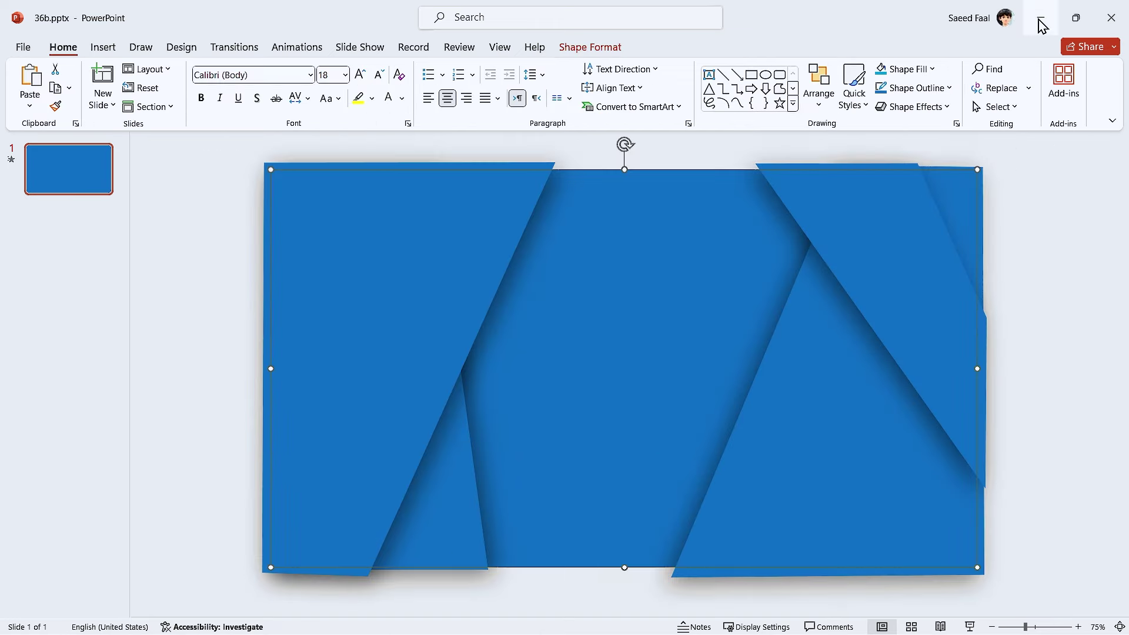
text(WELCOME)
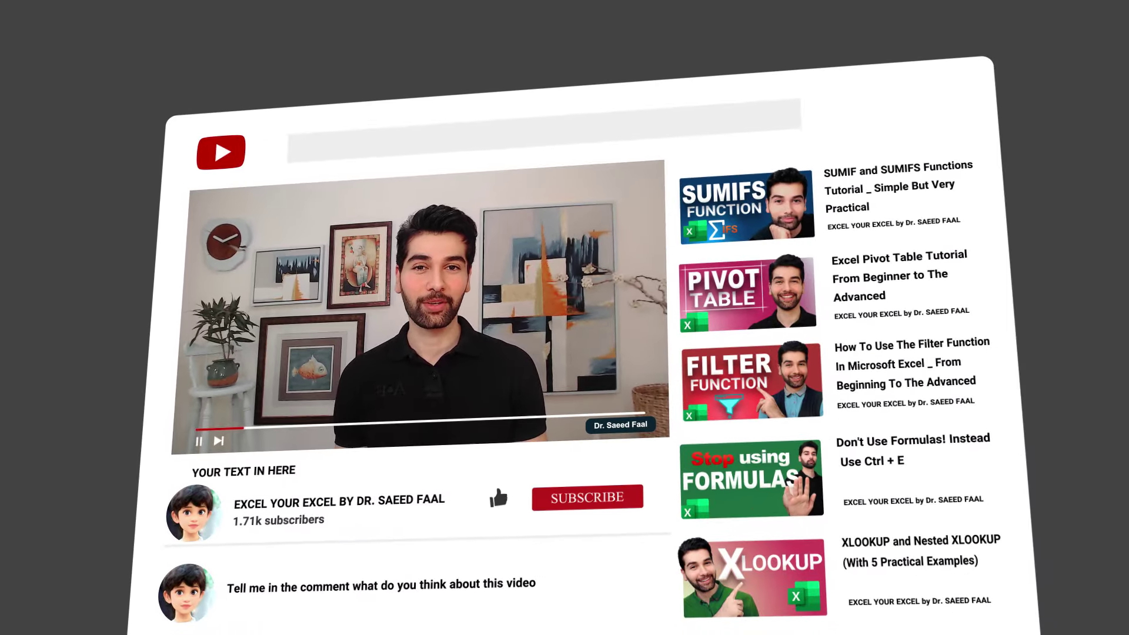
click(500, 502)
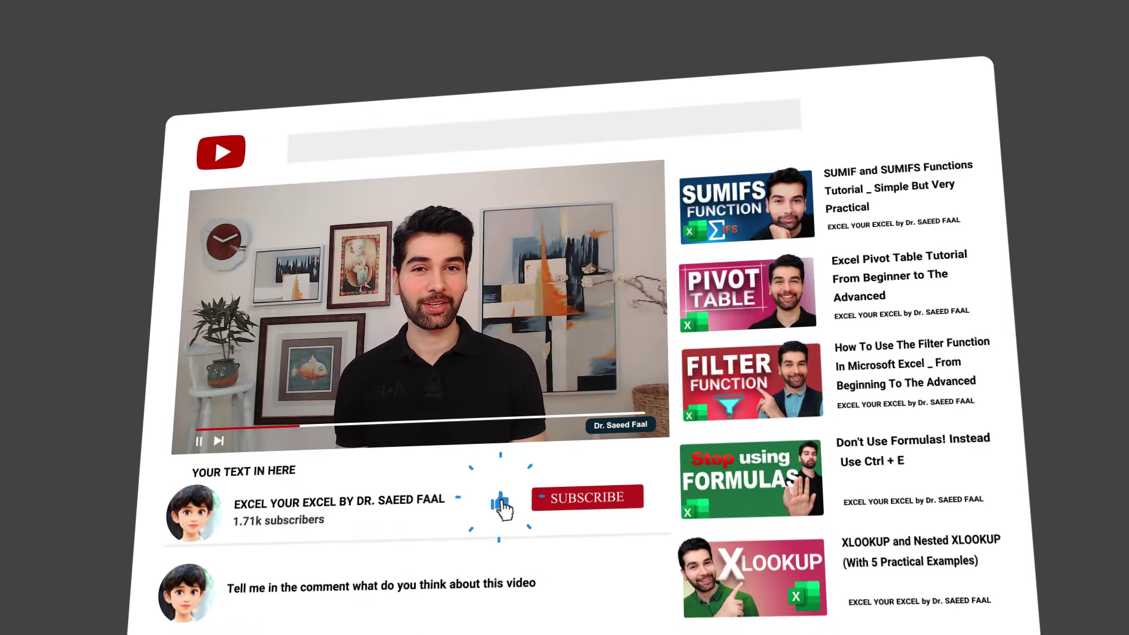
click(588, 500)
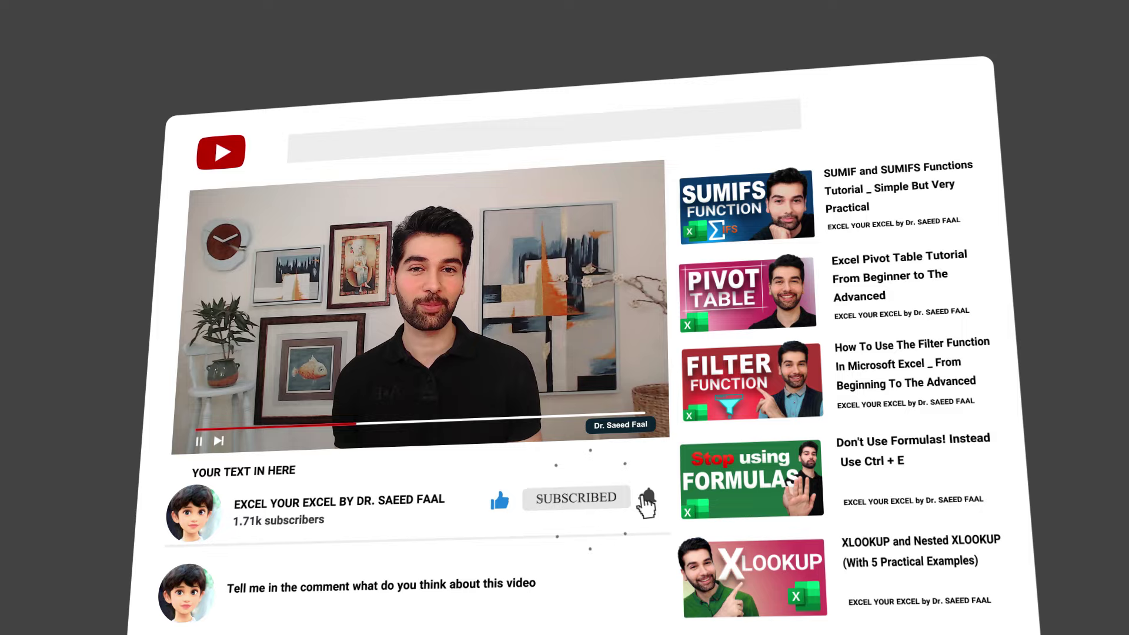
click(647, 498)
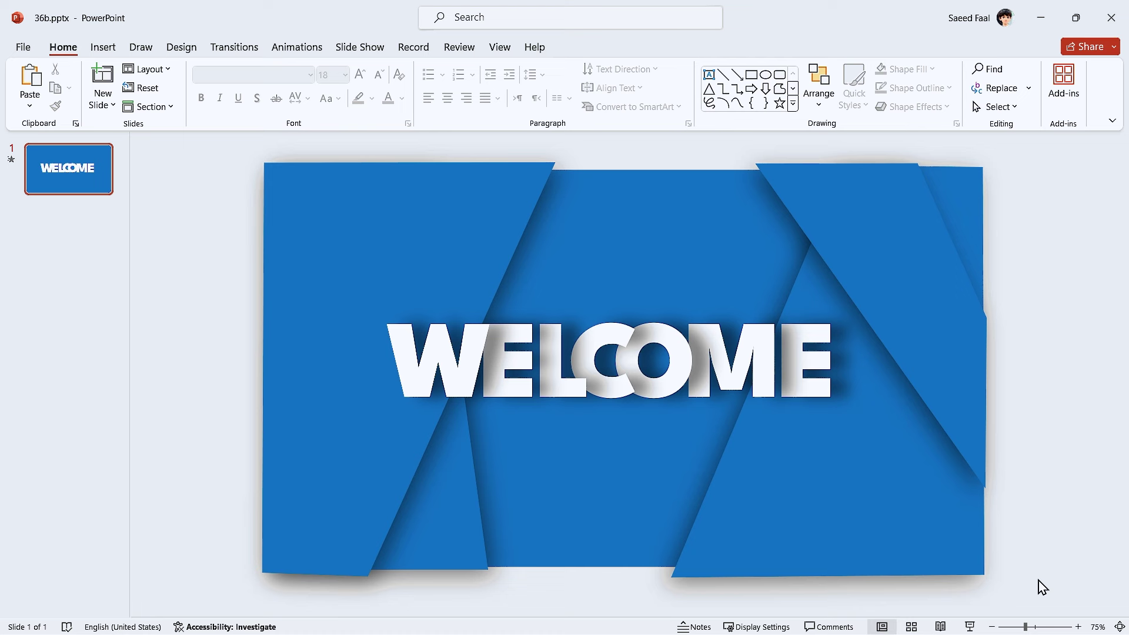
Step: Reduce WELCOME to 104 pt, narrow its text box to fit and centre it on the slide
click(762, 378)
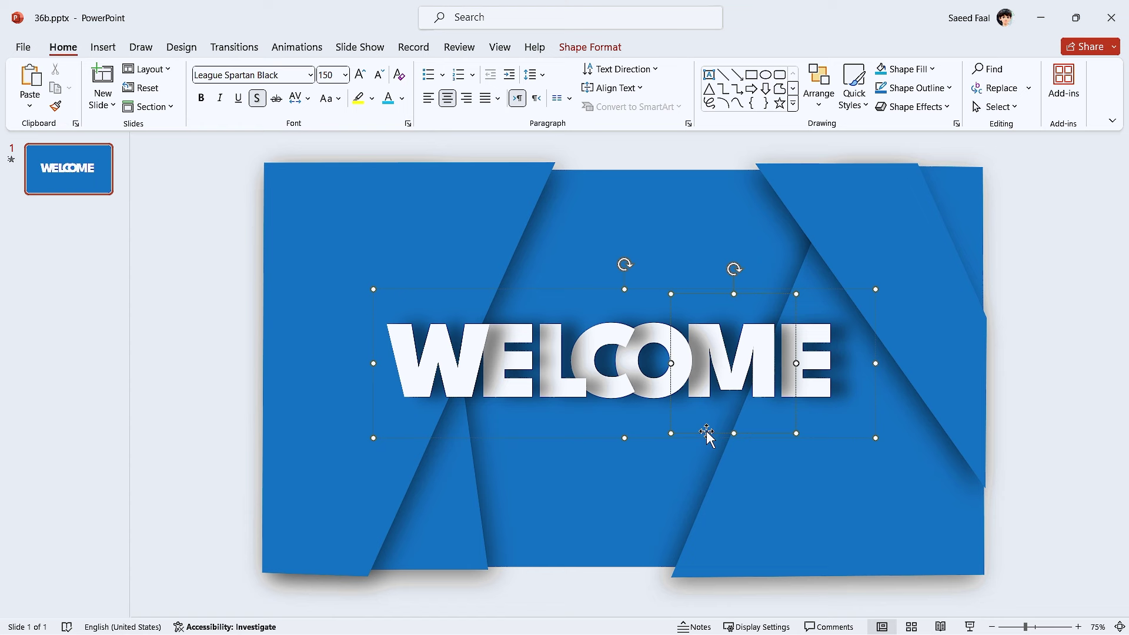
click(380, 76)
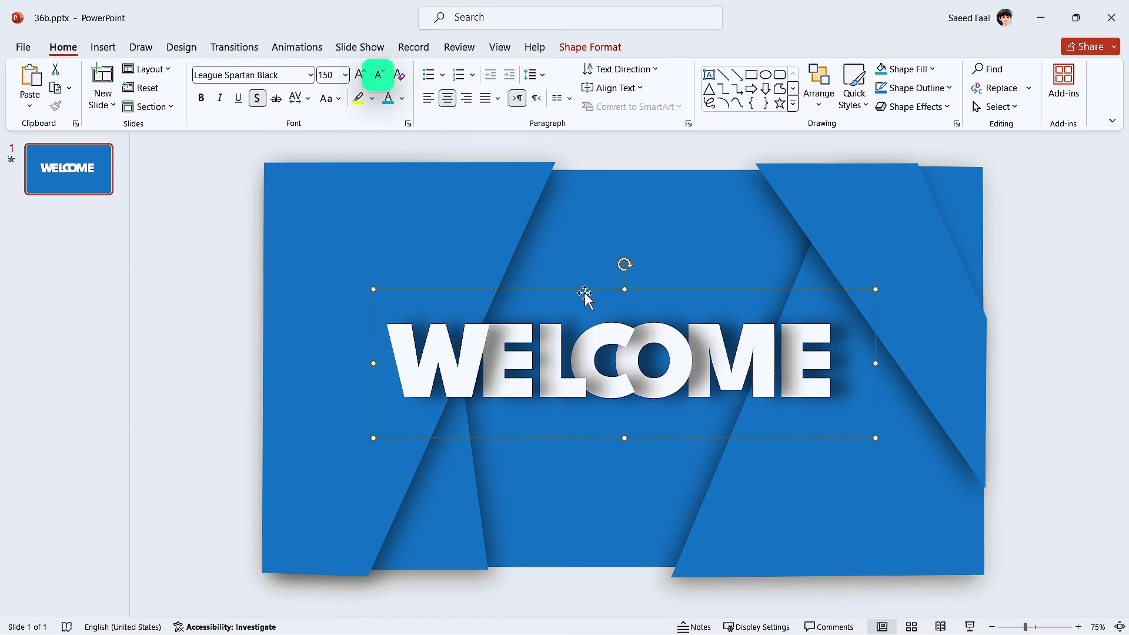
click(380, 76)
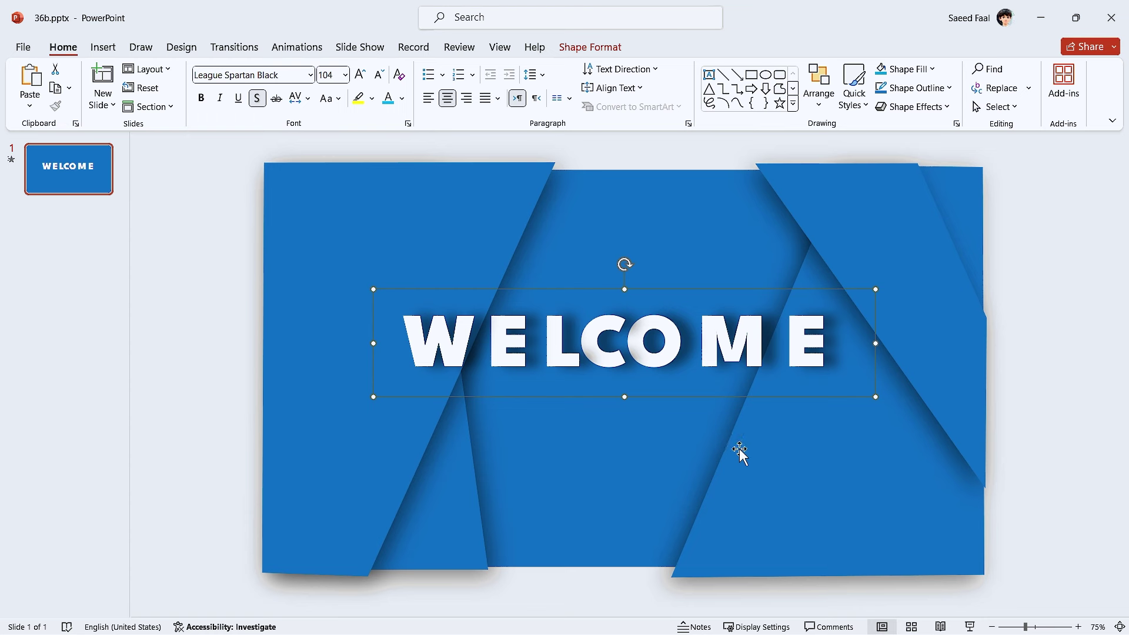
drag(877, 341, 707, 346)
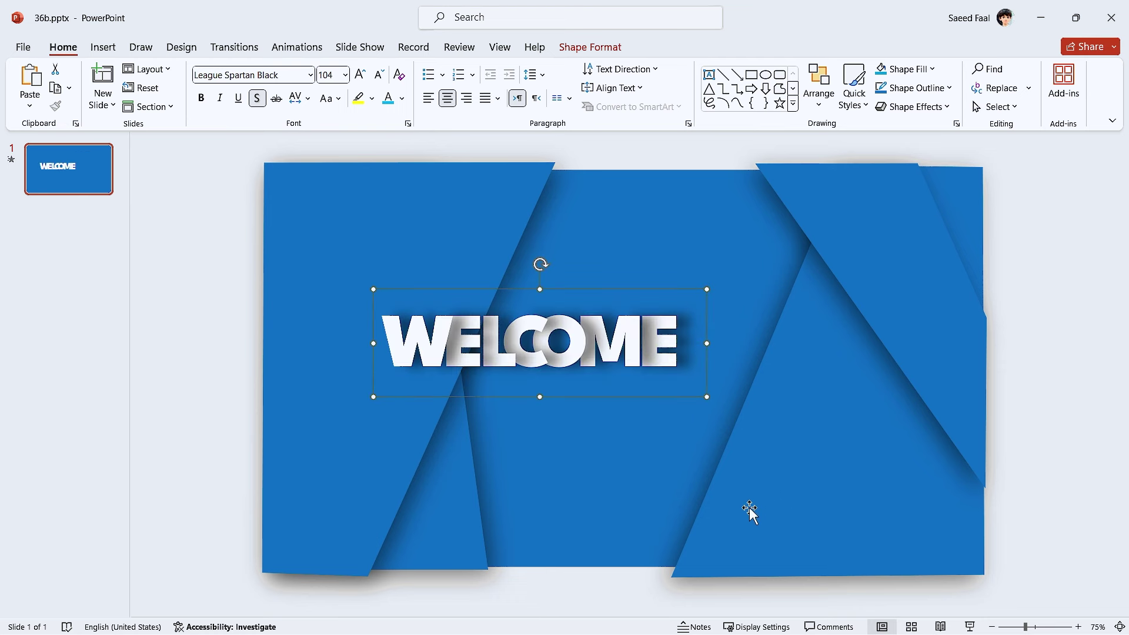
drag(485, 399, 563, 406)
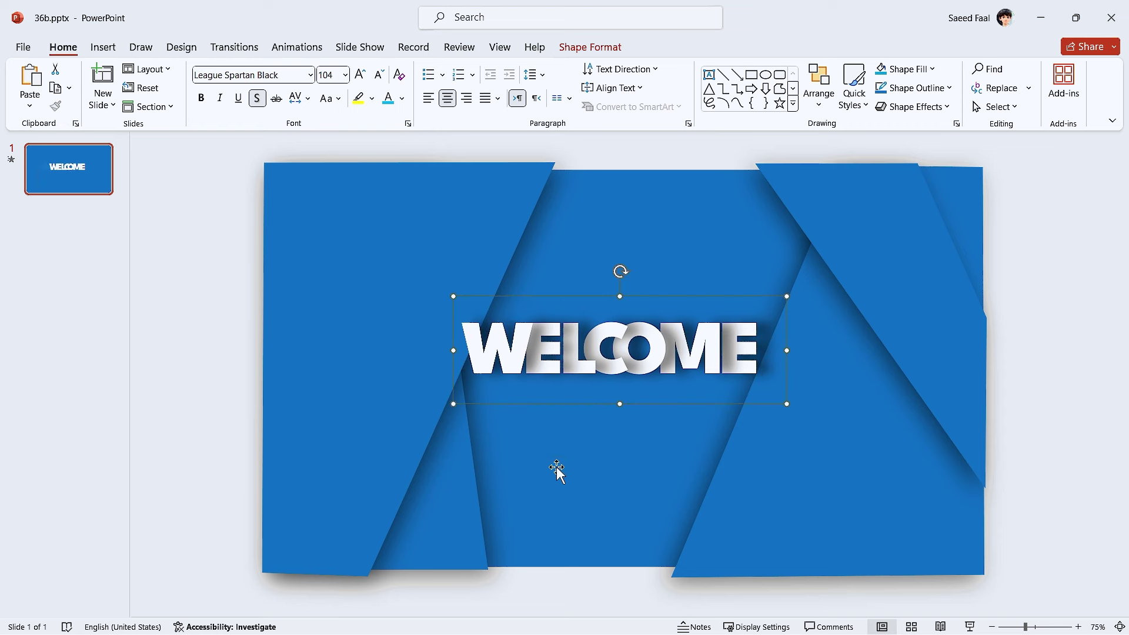
click(403, 99)
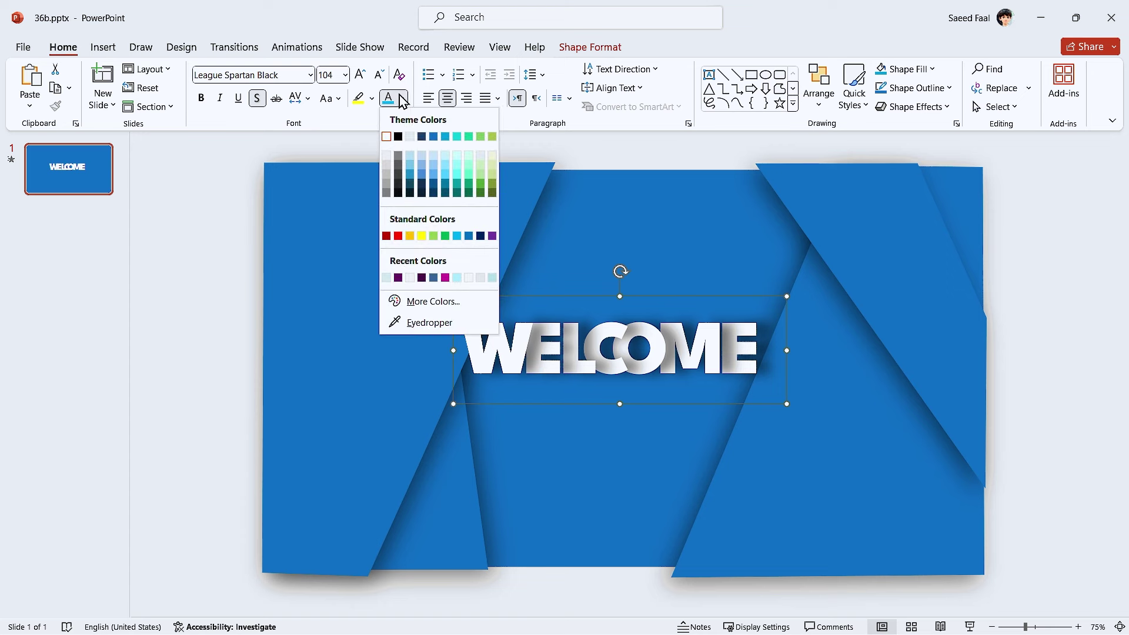
click(469, 237)
click(615, 47)
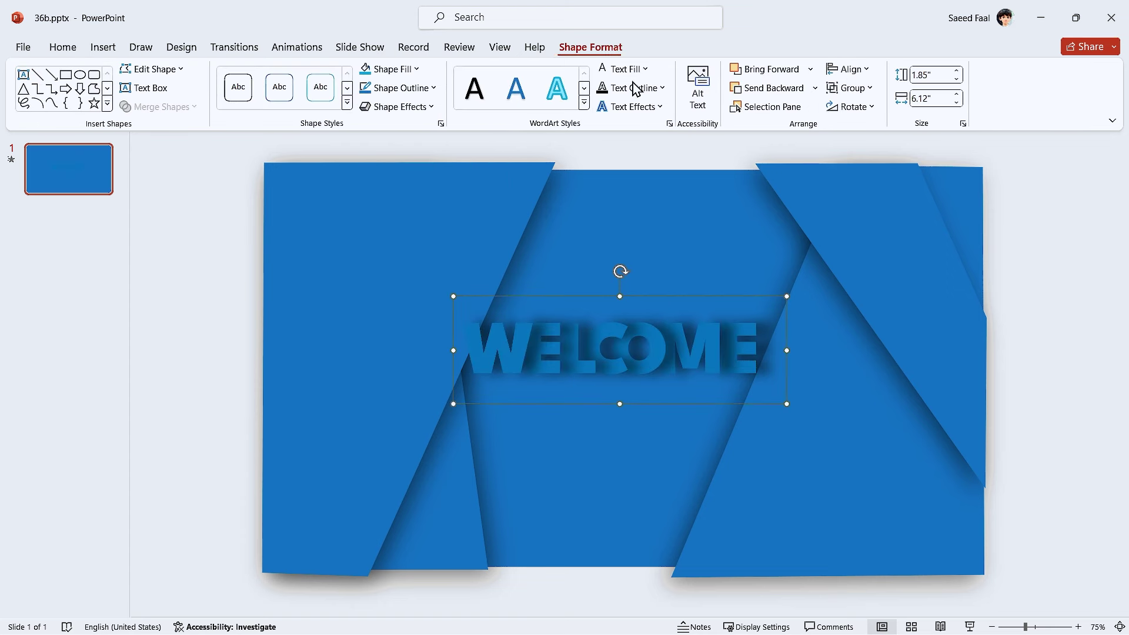
click(670, 124)
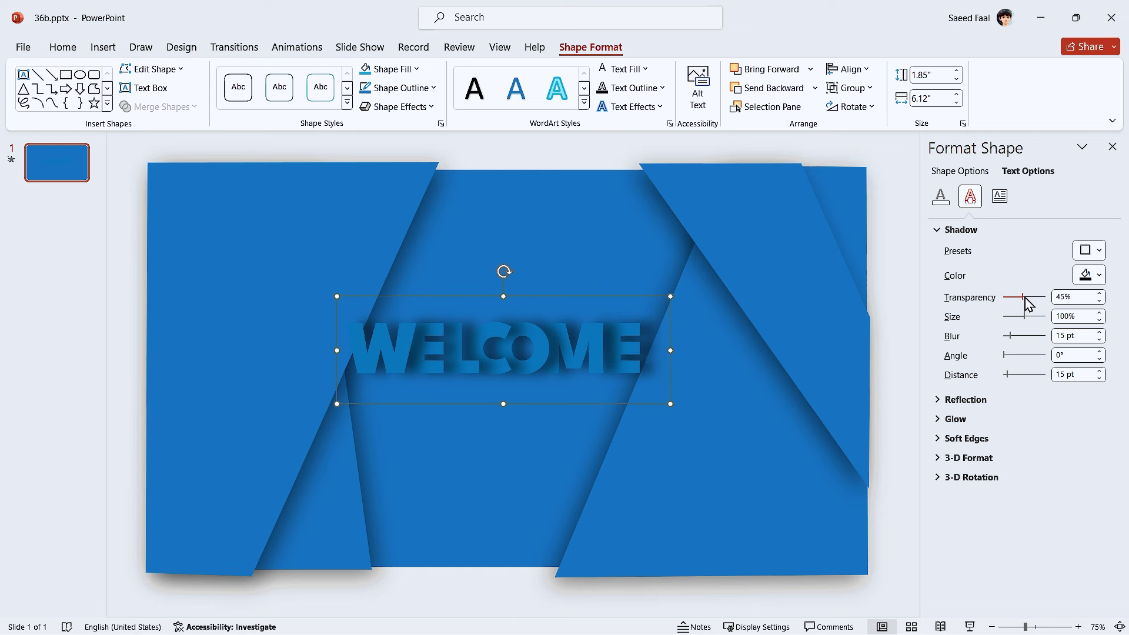
drag(1025, 298, 991, 301)
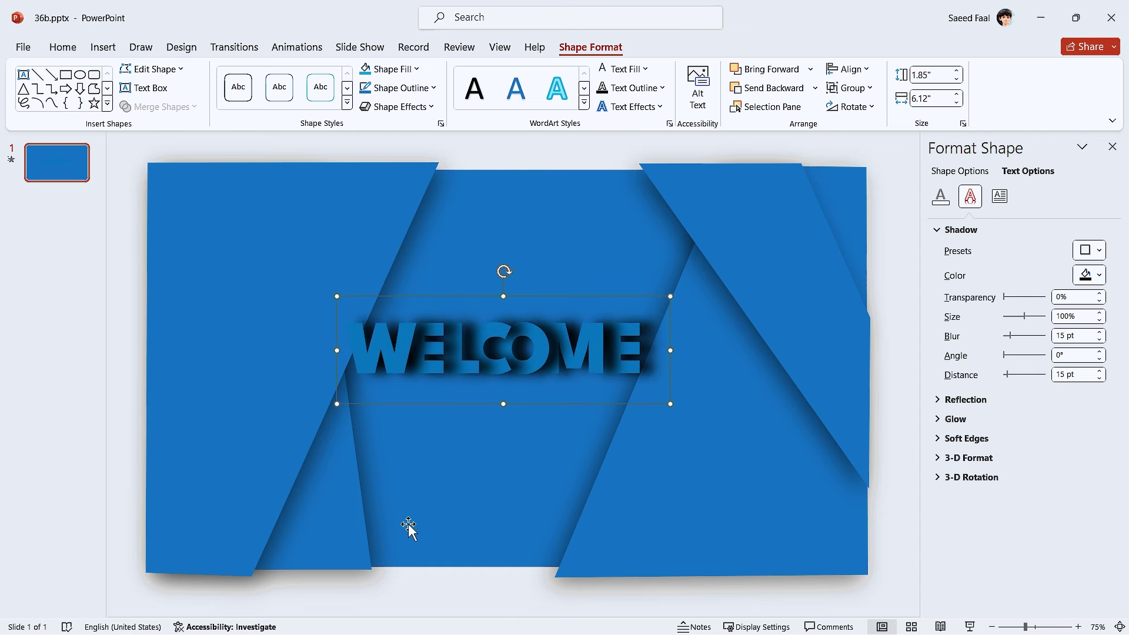
key(ctrl+z)
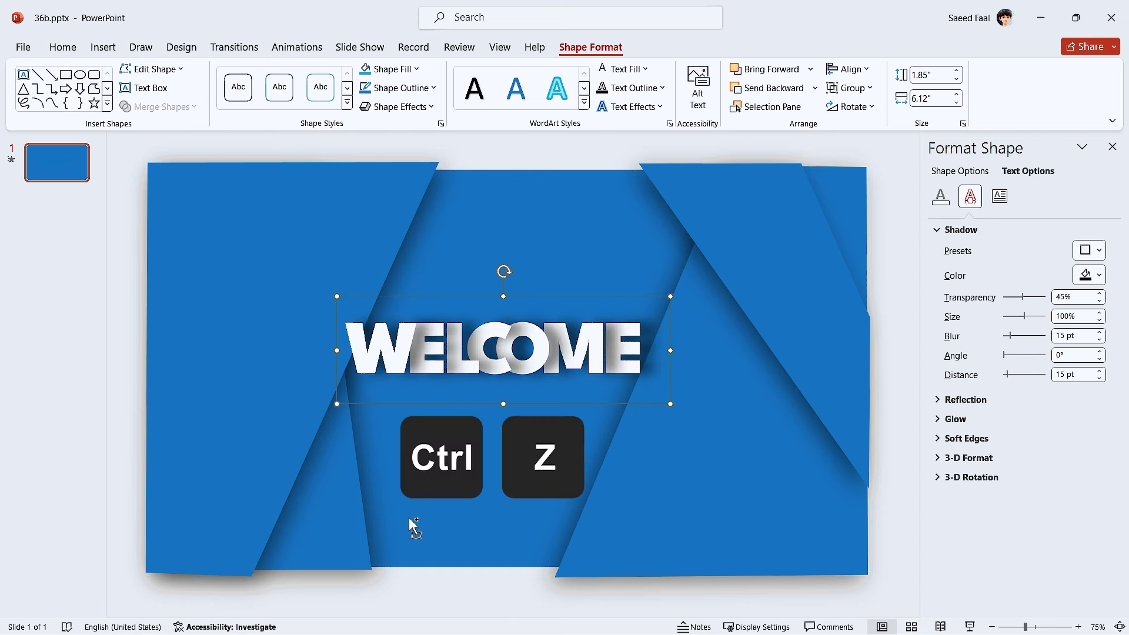
click(1112, 147)
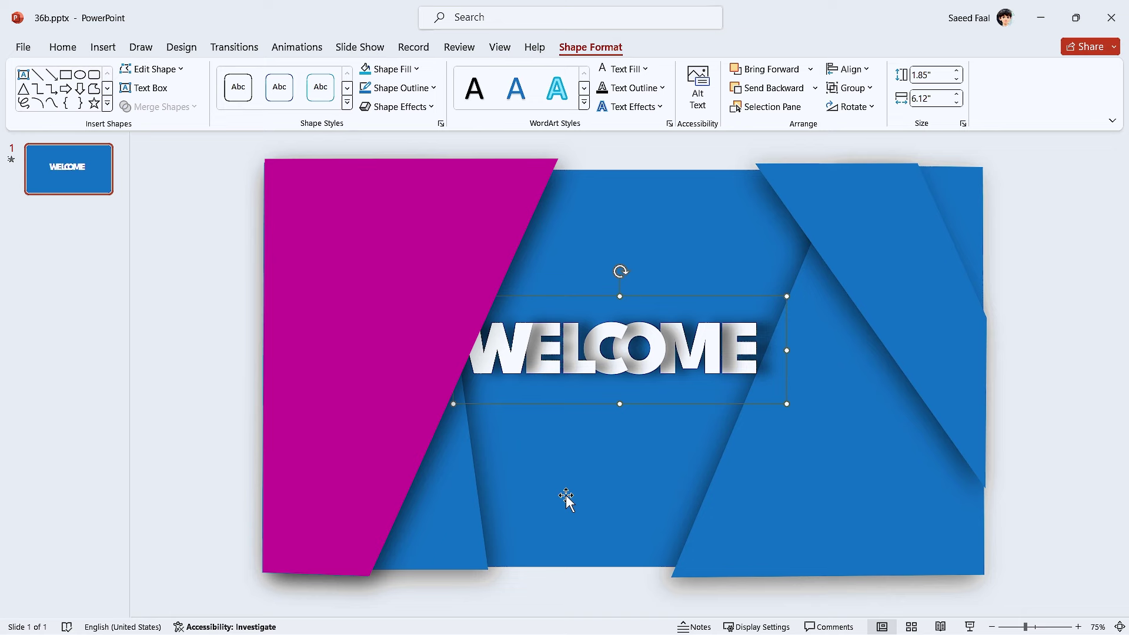
Step: Rename Freeform: Shape 5 to 'TARGET SHAPE' and stack Group 11 just below it
click(566, 499)
click(570, 594)
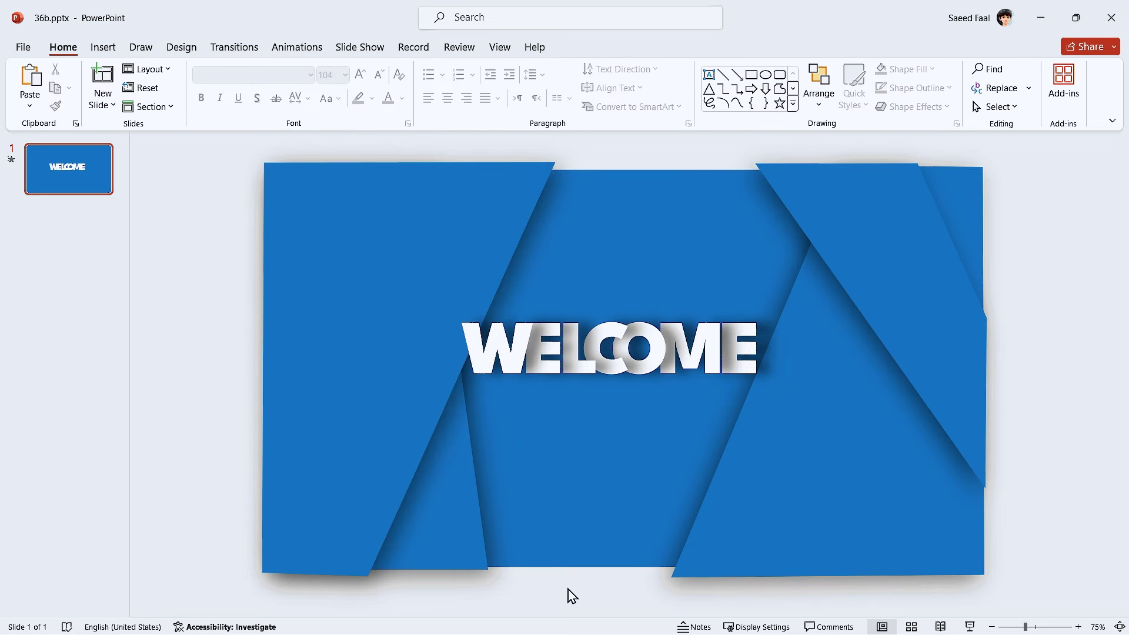
click(819, 88)
click(854, 390)
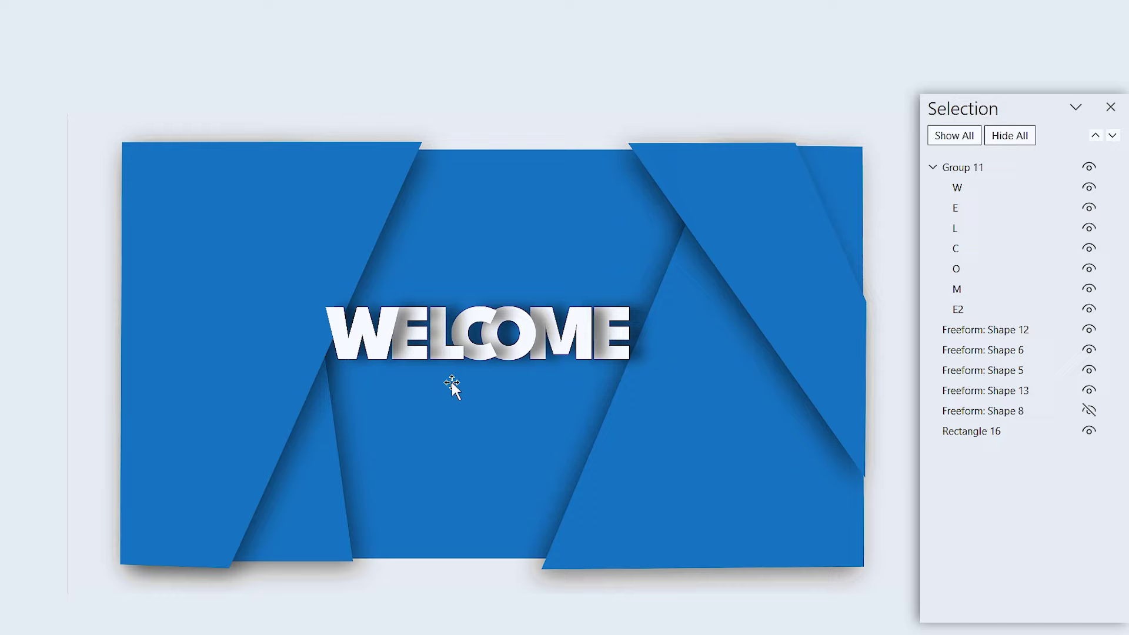
click(279, 408)
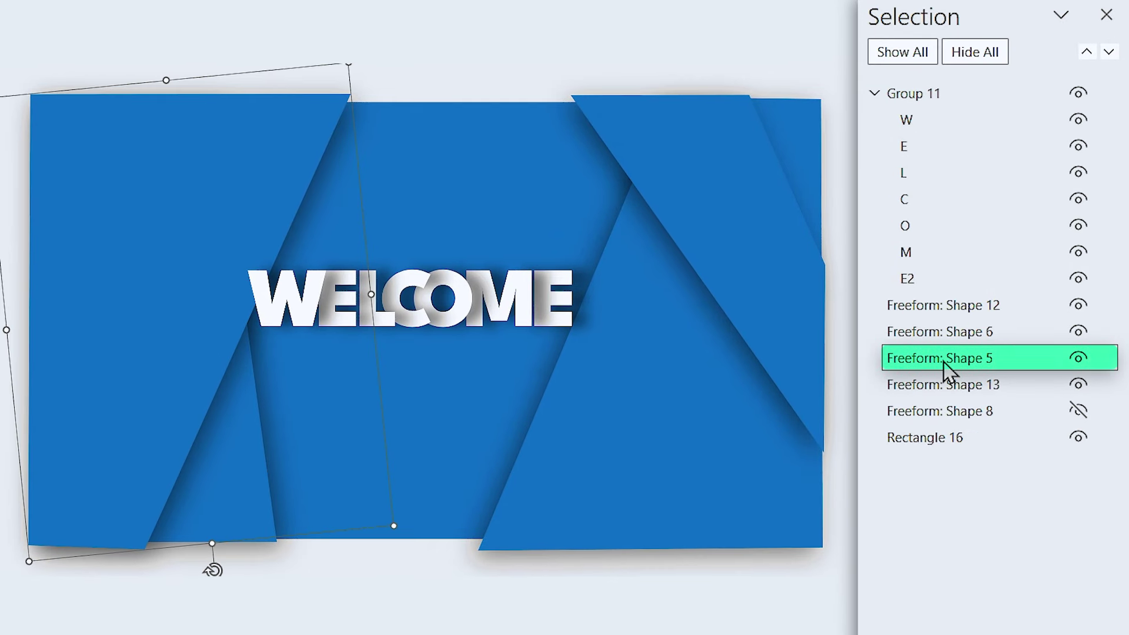
click(976, 359)
text(TARGET SHAPE)
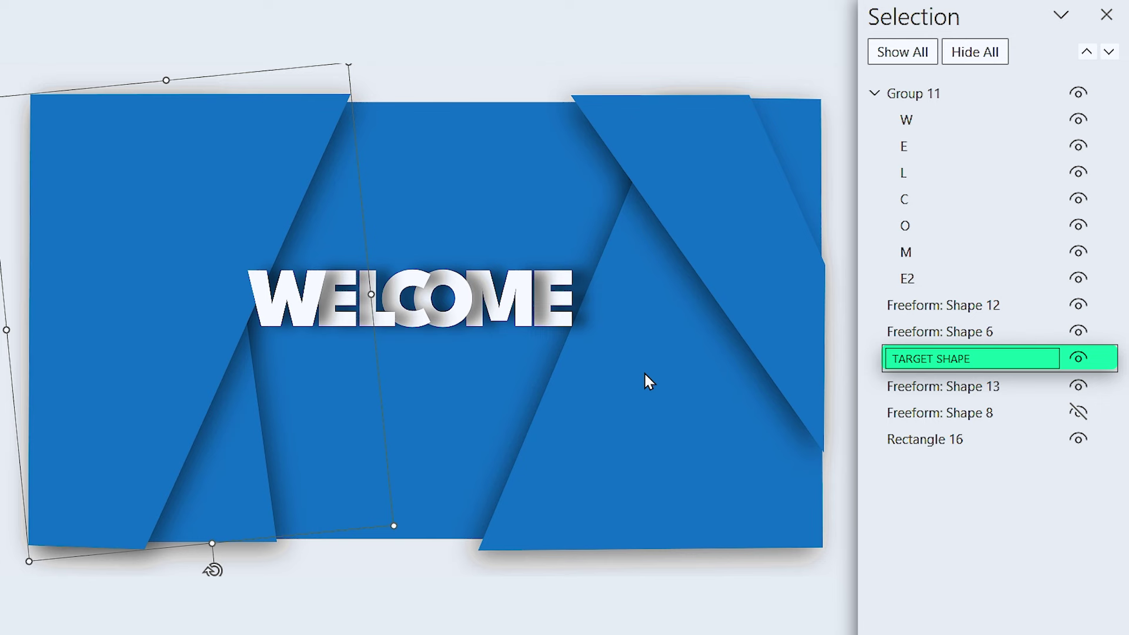
click(875, 95)
drag(917, 101, 938, 193)
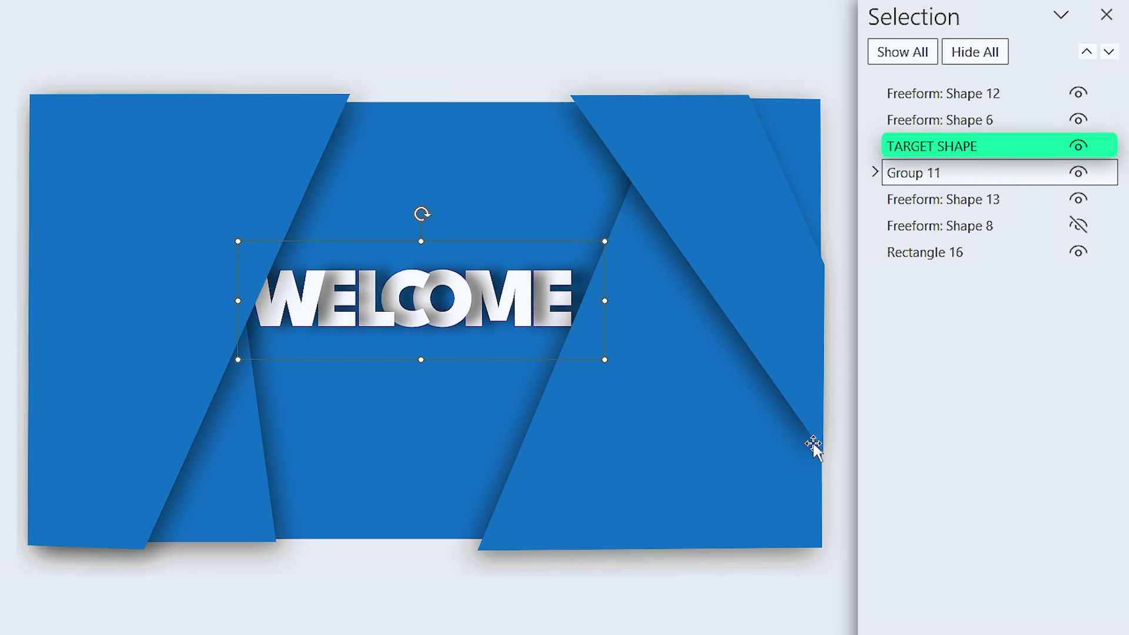